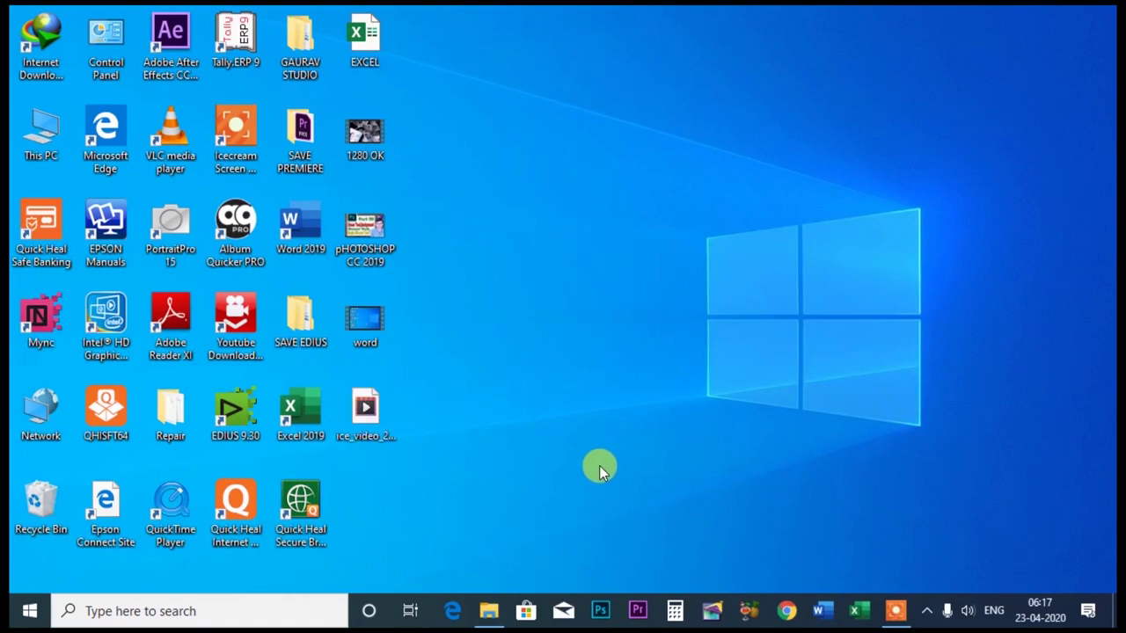
Launch Excel, start a blank workbook, then open the EXCEL workbook from the Recent list
{"action": "left_click", "coordinate": [861, 614]}
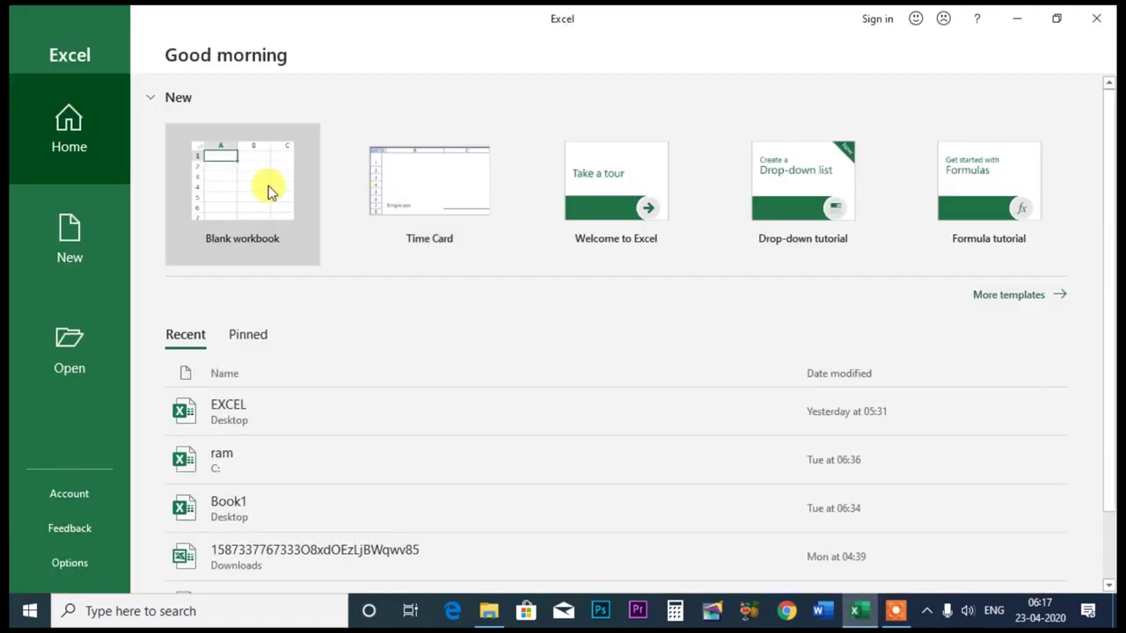
{"action": "left_click", "coordinate": [269, 186]}
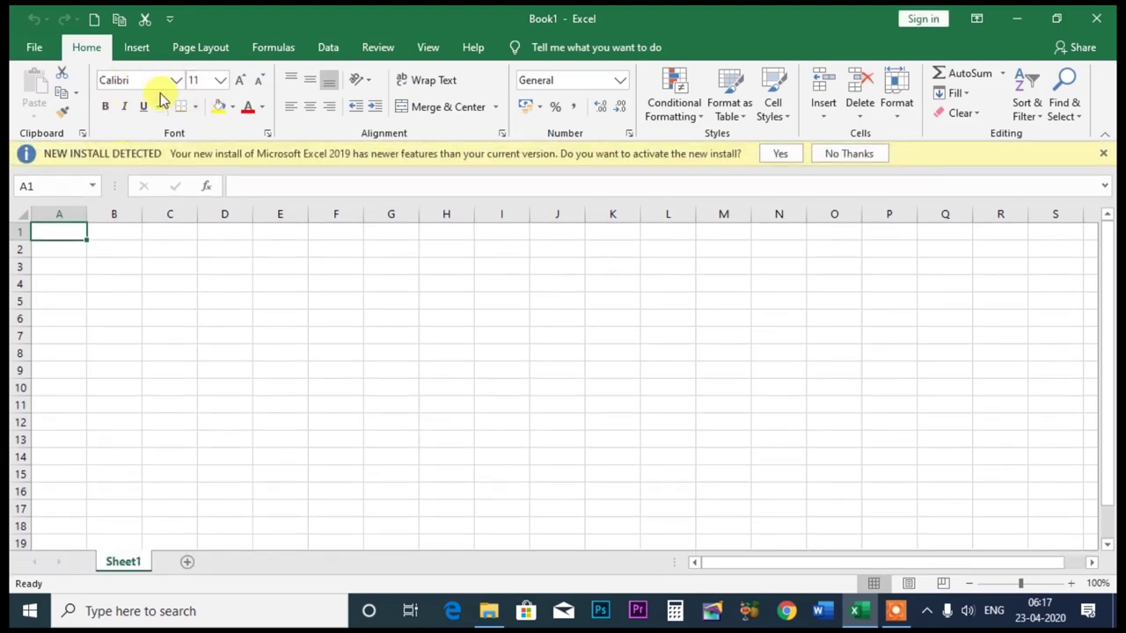
{"action": "left_click", "coordinate": [36, 48]}
{"action": "left_click", "coordinate": [58, 159]}
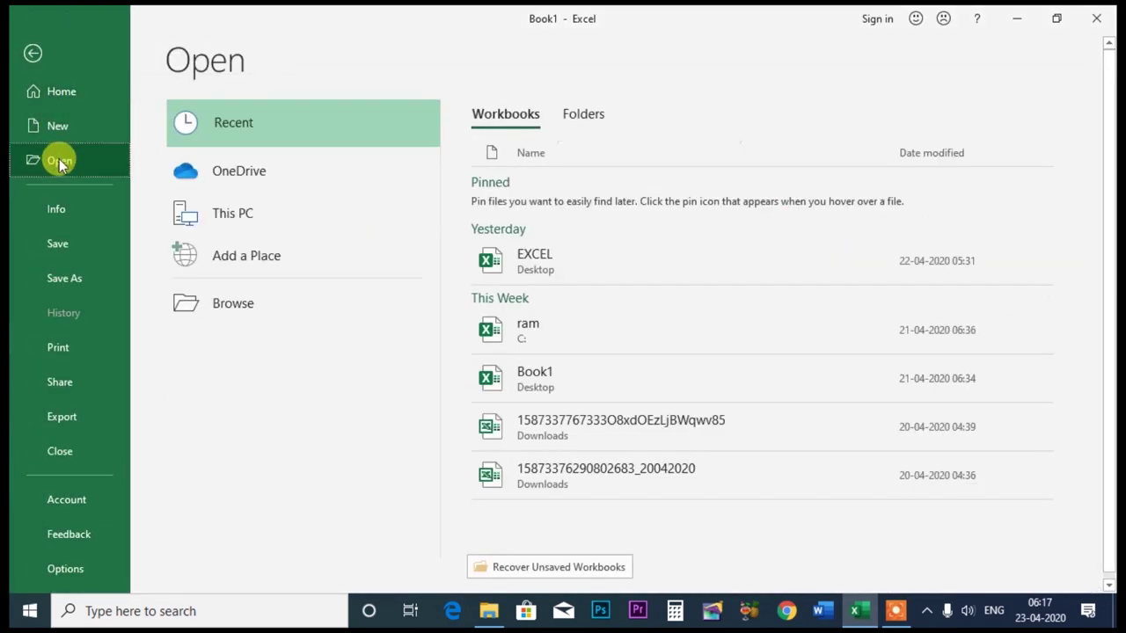
{"action": "left_click", "coordinate": [540, 254]}
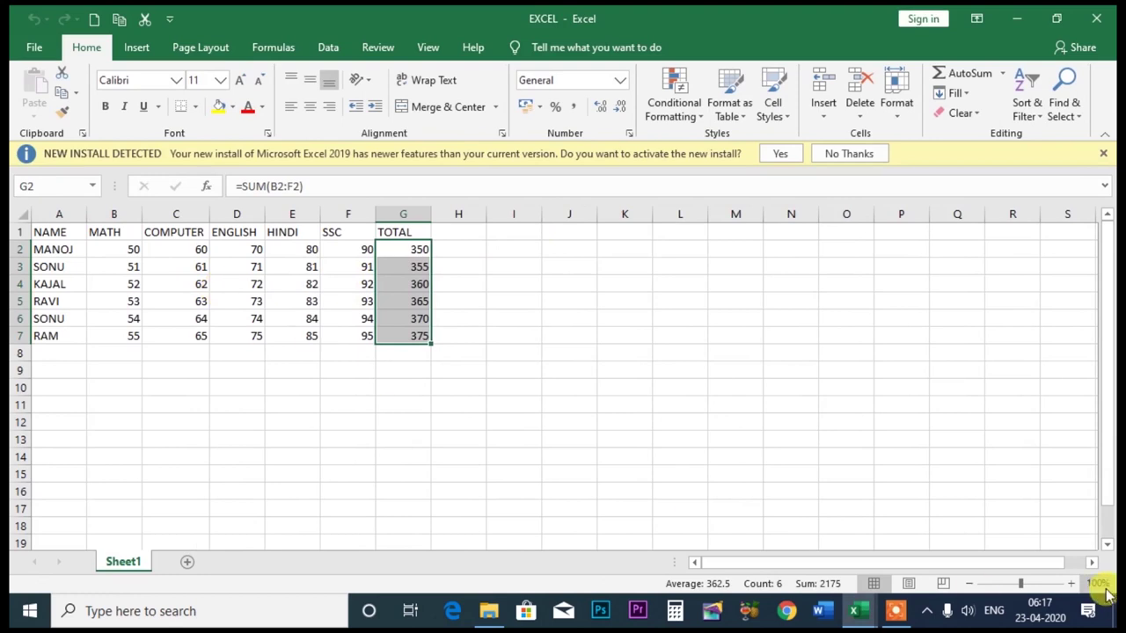
Zoom the sheet to 140% and set header cells A1:G1 to Bookman Old Style
{"action": "left_click", "coordinate": [1070, 583]}
{"action": "left_click", "coordinate": [1068, 583]}
{"action": "left_click", "coordinate": [1068, 583]}
{"action": "left_click", "coordinate": [1068, 583]}
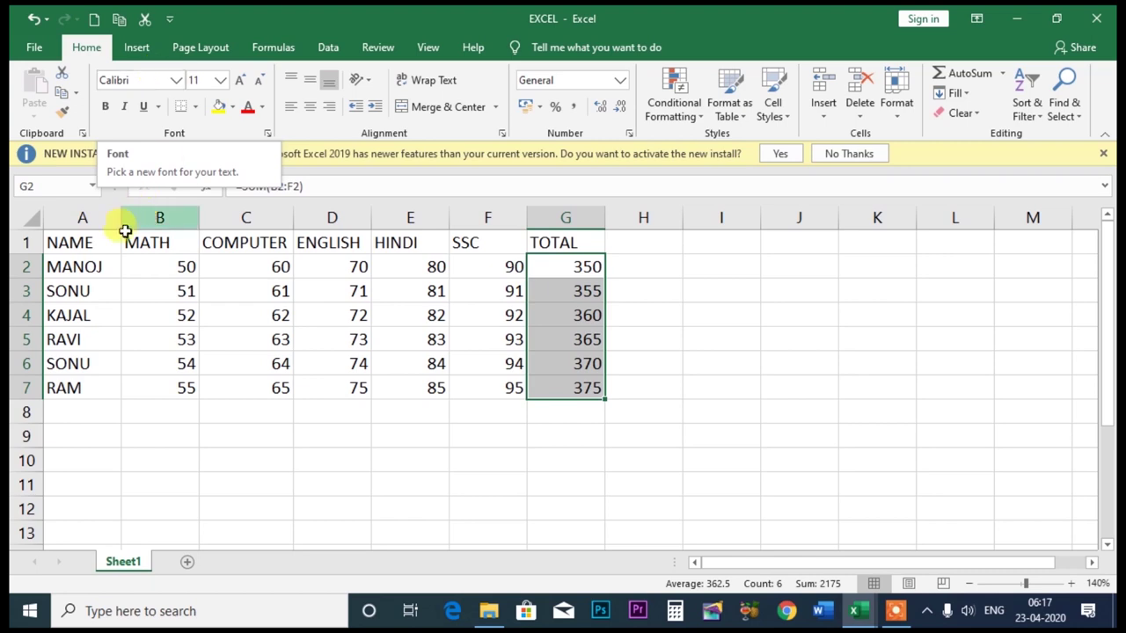
{"action": "left_click", "coordinate": [57, 244]}
{"action": "left_click_drag", "start_coordinate": [85, 244], "coordinate": [563, 242]}
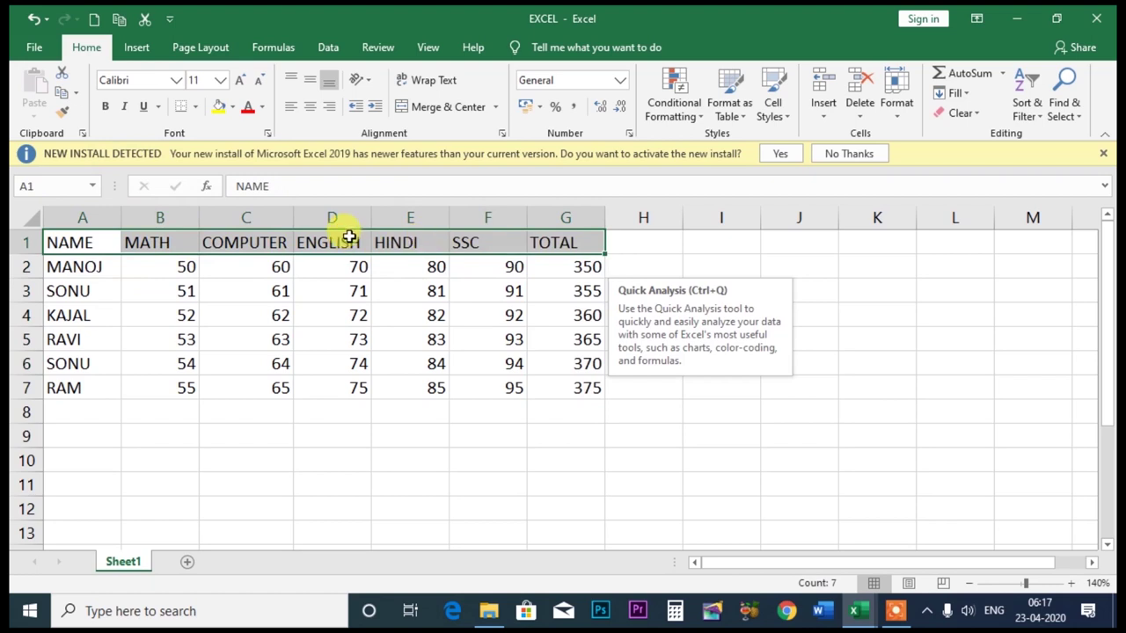
{"action": "left_click", "coordinate": [178, 81]}
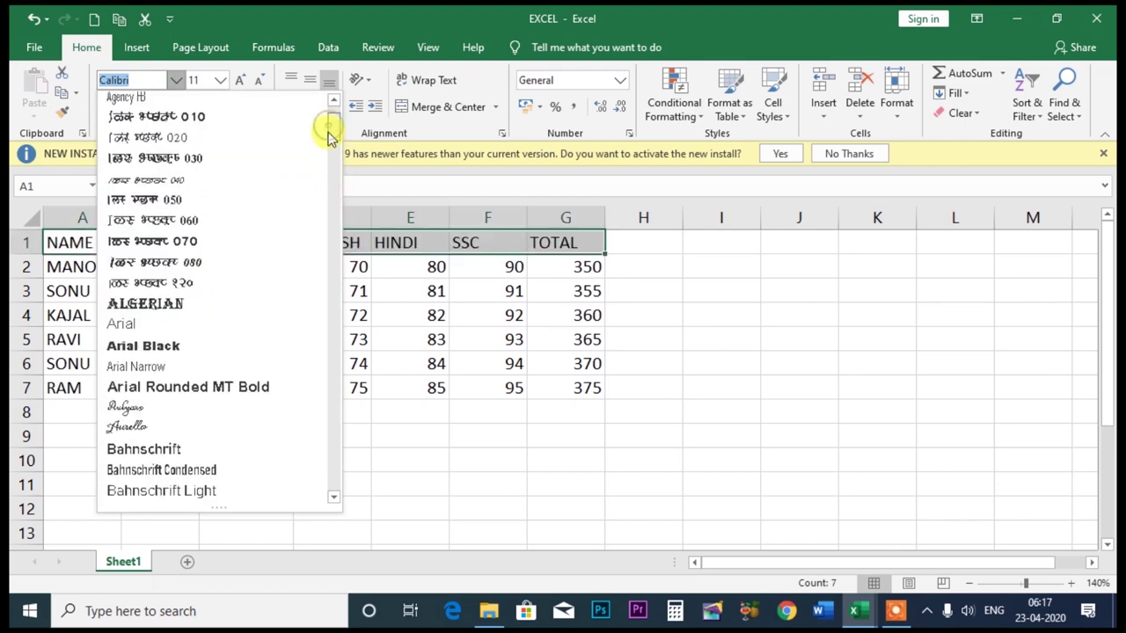
{"action": "scroll", "coordinate": [326, 126], "scroll_direction": "down", "scroll_amount": 1}
{"action": "scroll", "coordinate": [302, 205], "scroll_direction": "down", "scroll_amount": 1}
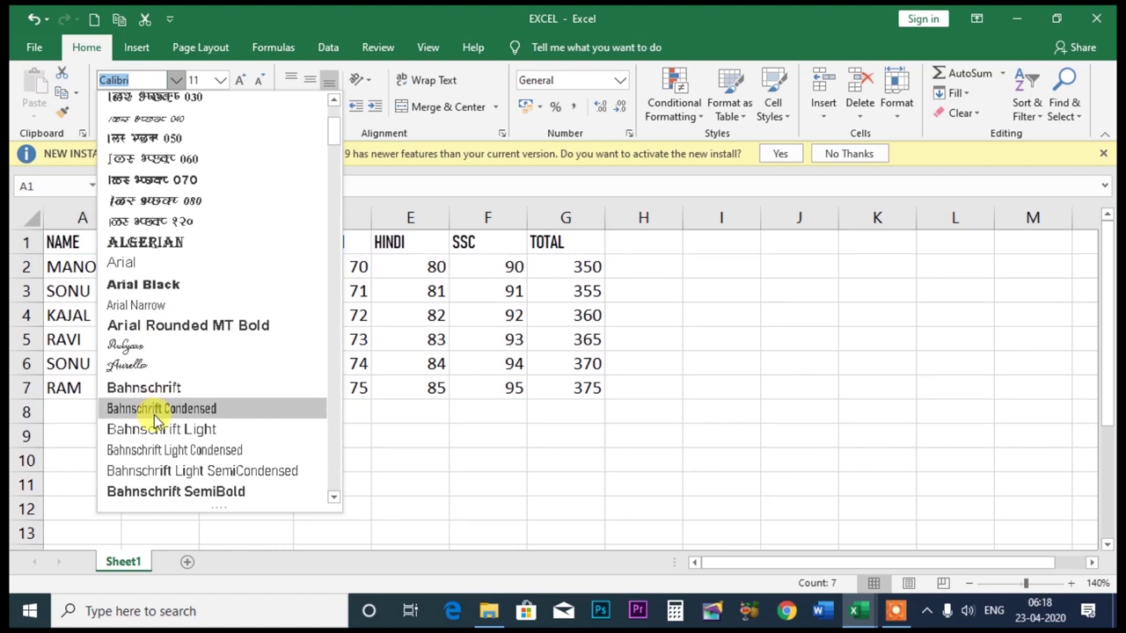
{"action": "left_click_drag", "start_coordinate": [334, 130], "coordinate": [334, 176]}
{"action": "scroll", "coordinate": [246, 244], "scroll_direction": "down", "scroll_amount": 2}
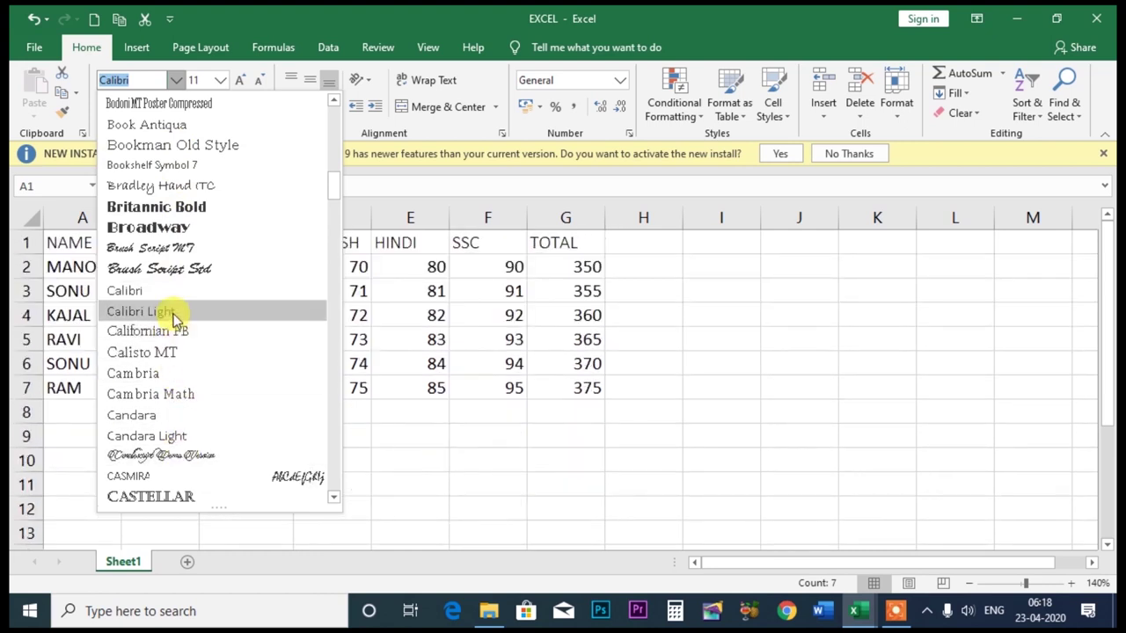
{"action": "left_click", "coordinate": [163, 145]}
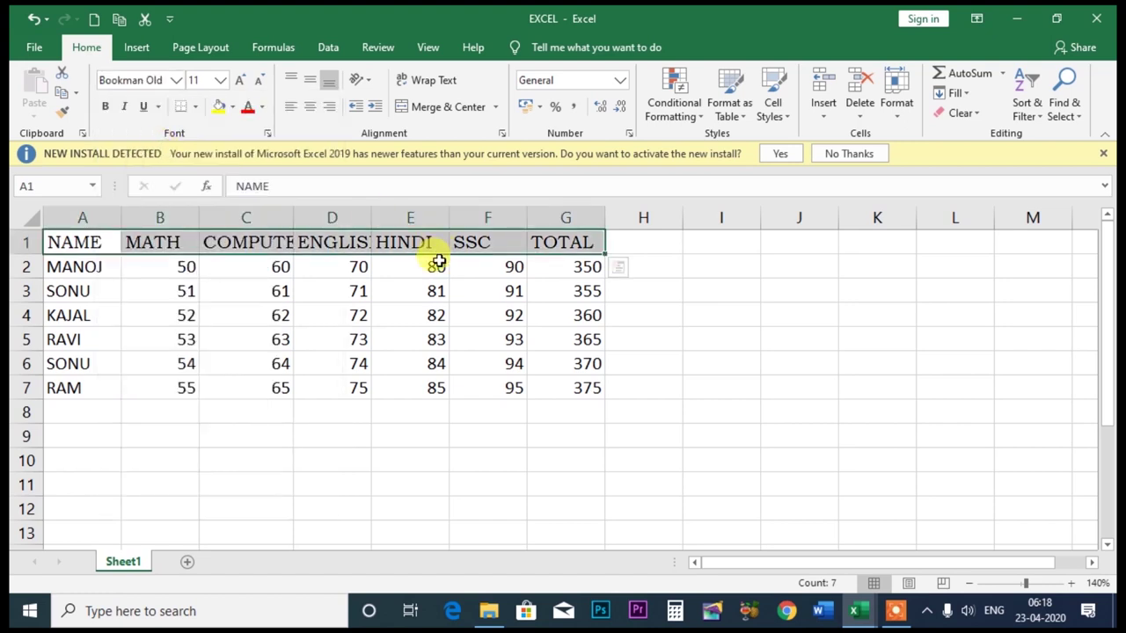
Set the font of empty cell H1 to Century, then discard the partial entry in H1
{"action": "left_click", "coordinate": [638, 240]}
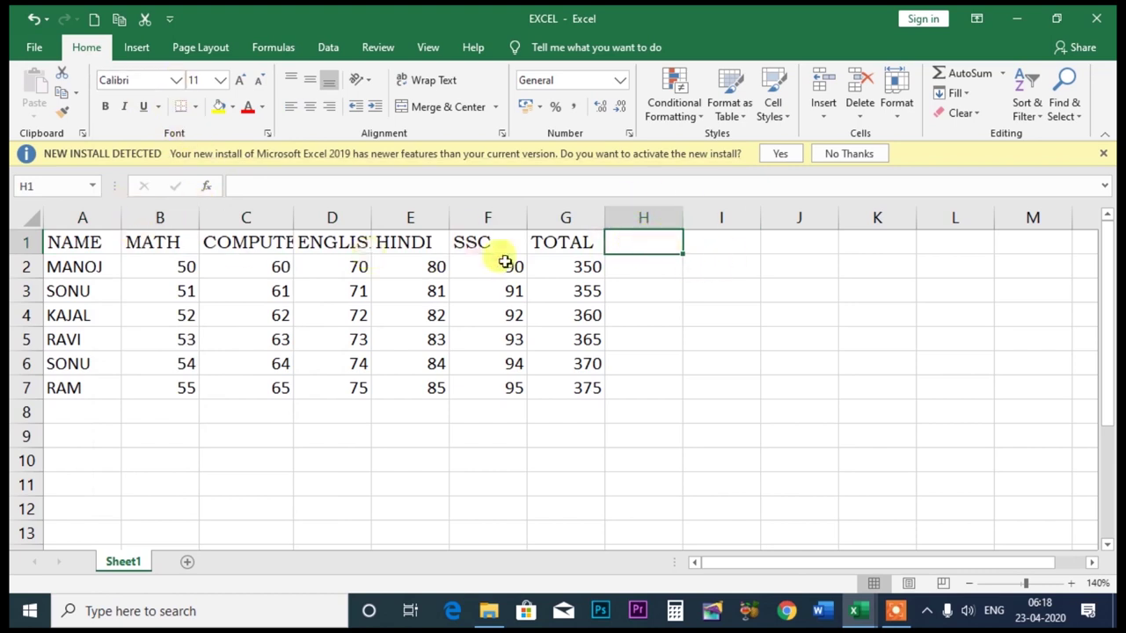
{"action": "left_click", "coordinate": [176, 81]}
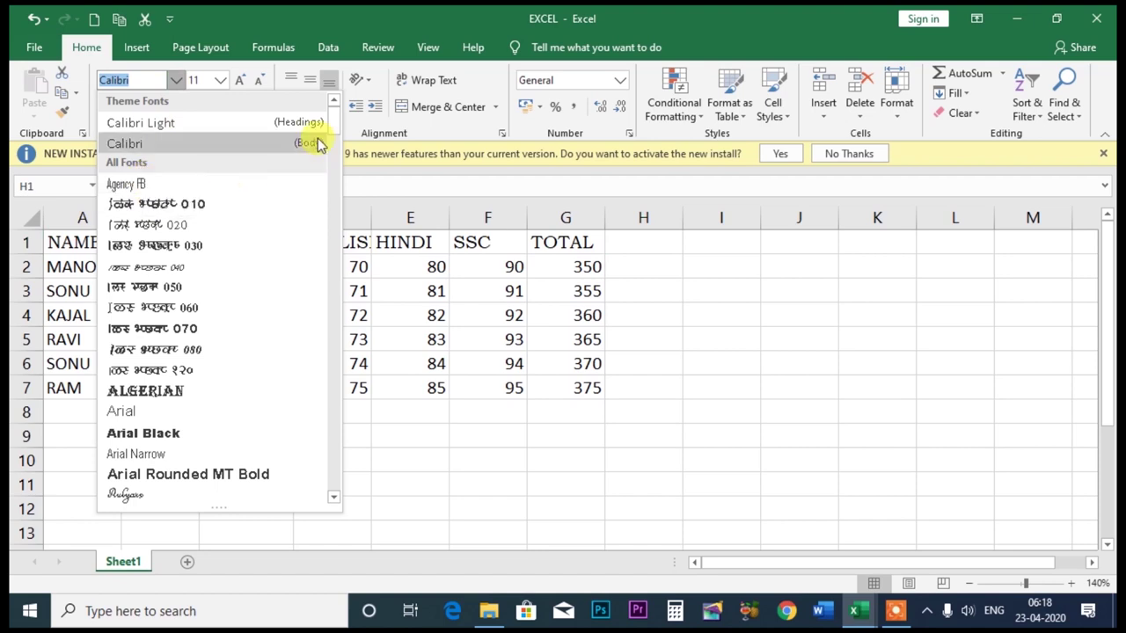
{"action": "left_click_drag", "start_coordinate": [339, 123], "coordinate": [333, 209]}
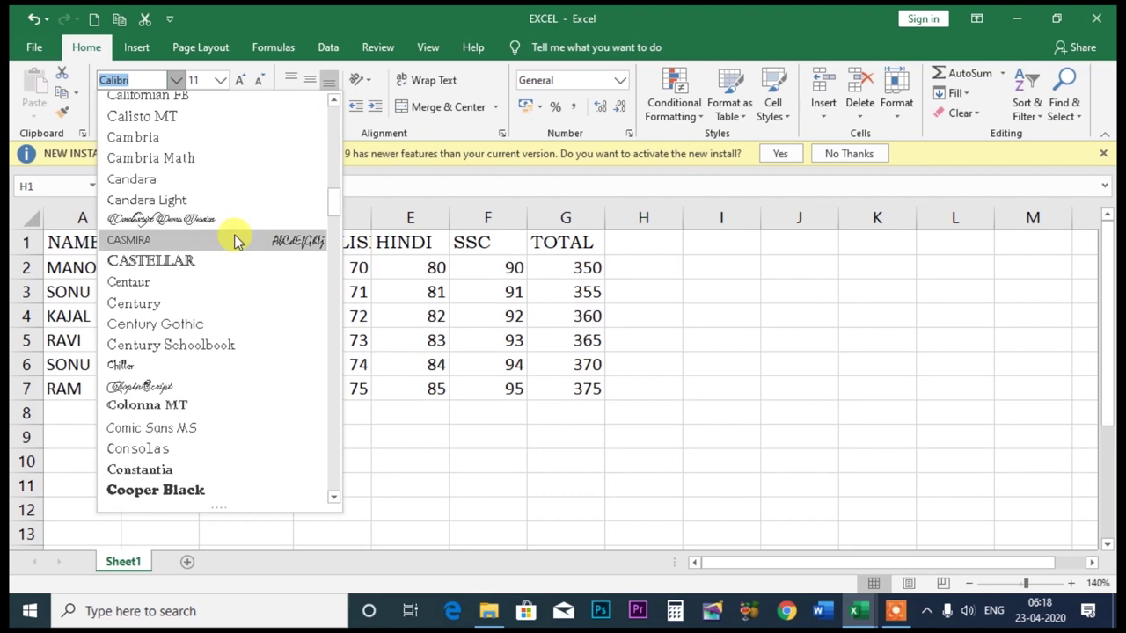
{"action": "left_click", "coordinate": [139, 305]}
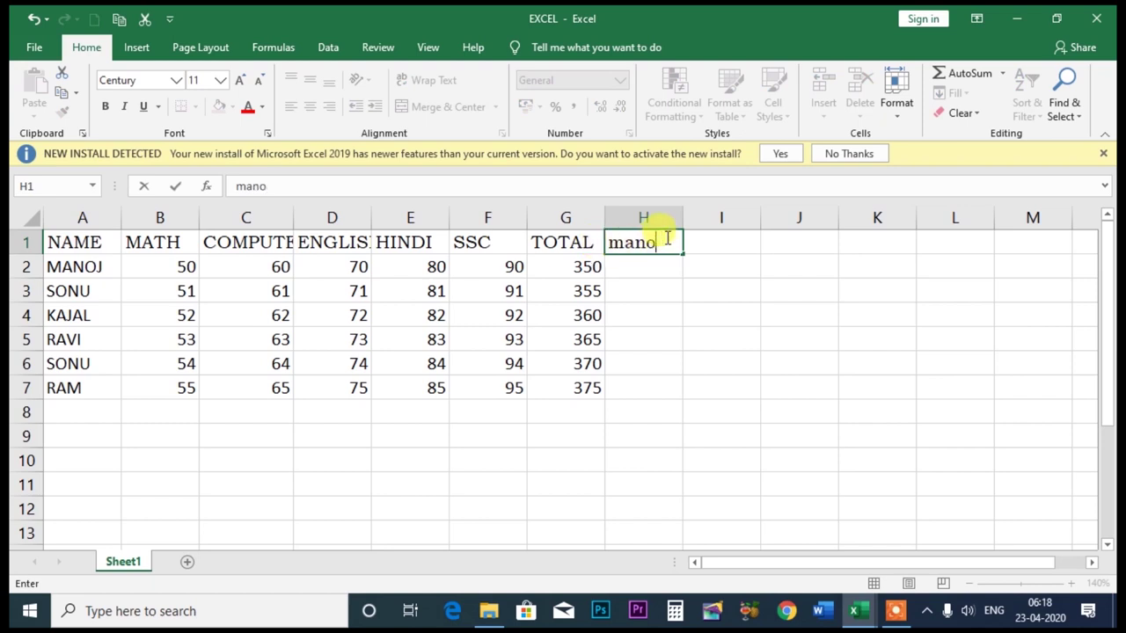
{"action": "left_click", "coordinate": [637, 315]}
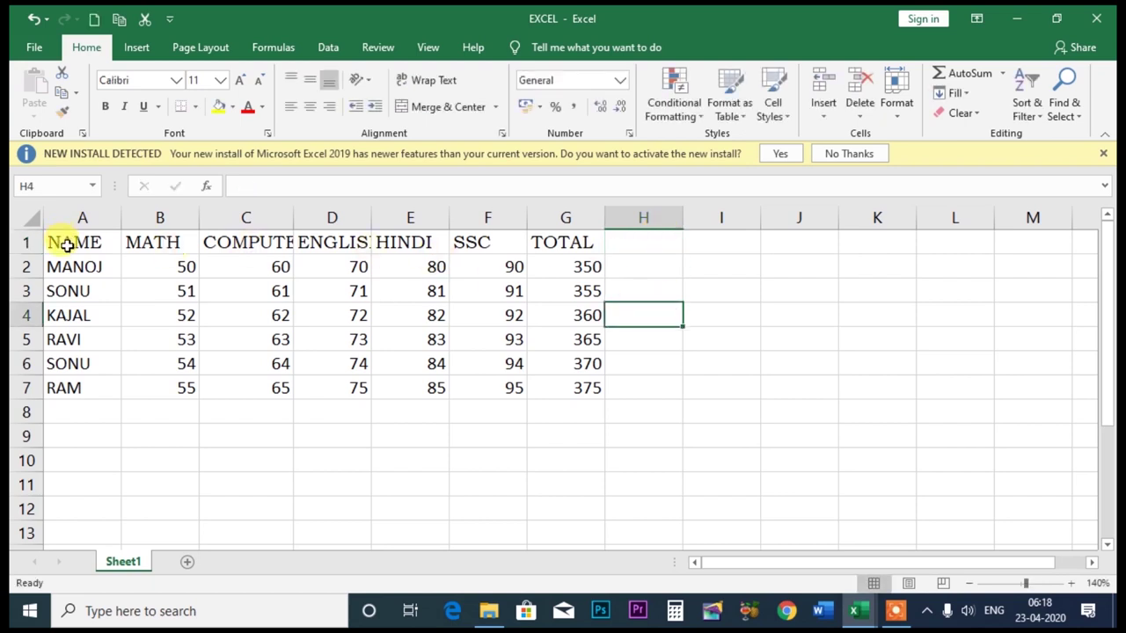
{"action": "left_click_drag", "start_coordinate": [67, 245], "coordinate": [574, 245]}
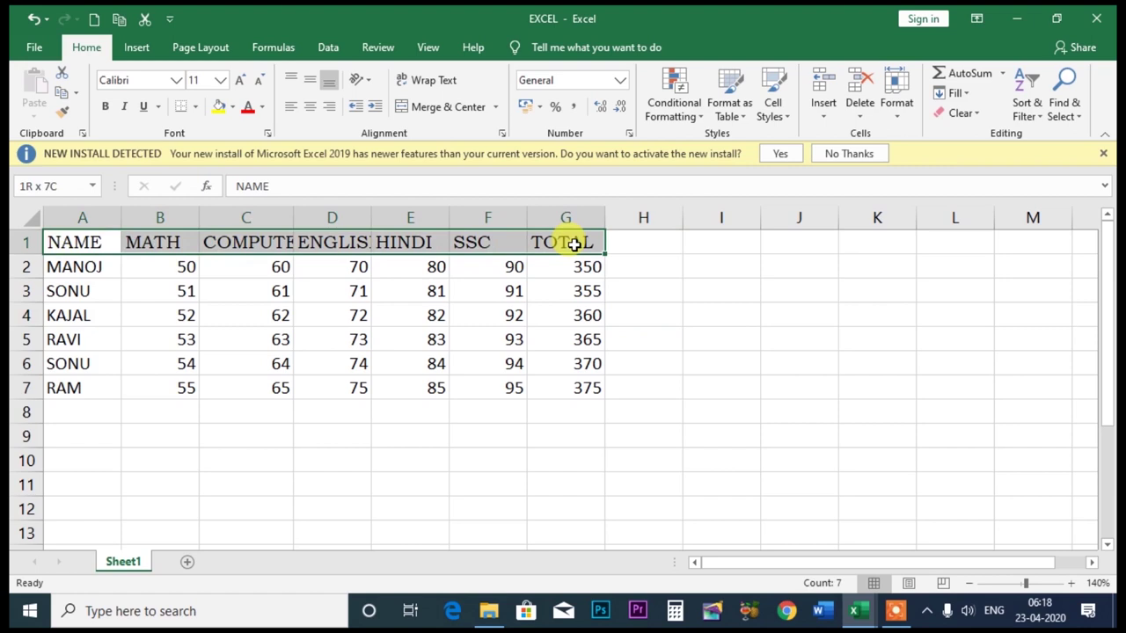
{"action": "left_click", "coordinate": [176, 80]}
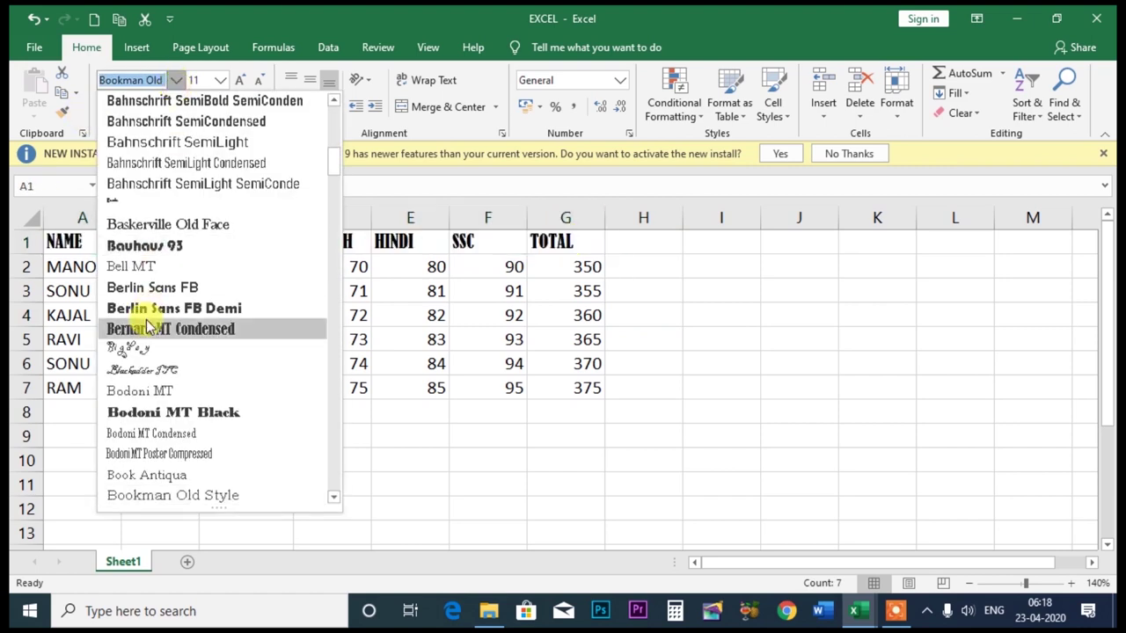
{"action": "left_click", "coordinate": [153, 290]}
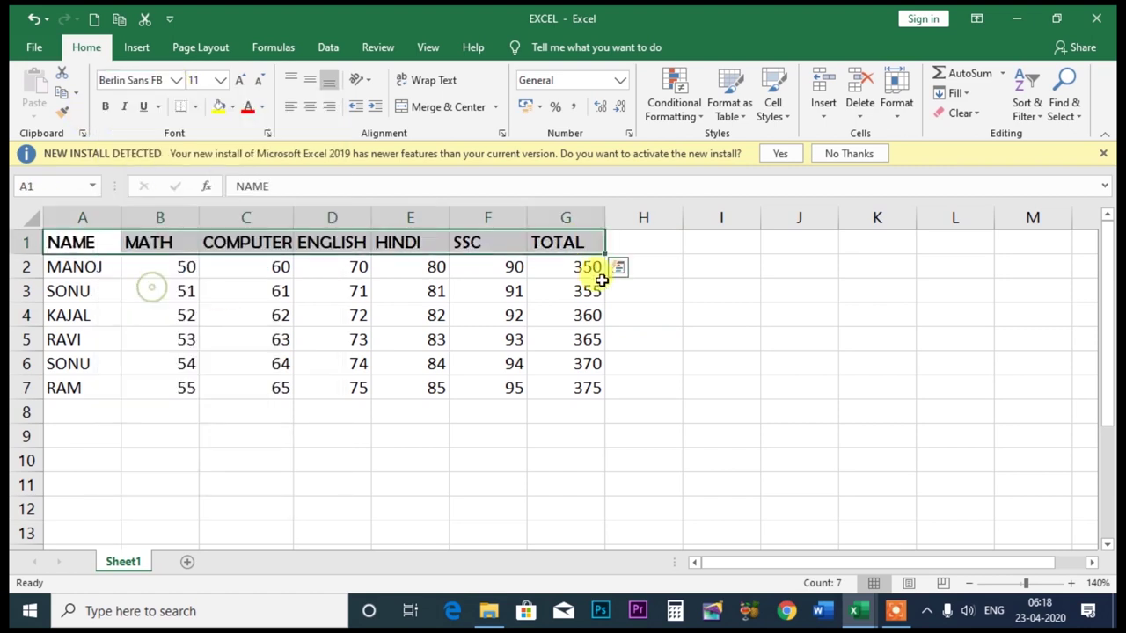
{"action": "left_click", "coordinate": [36, 19]}
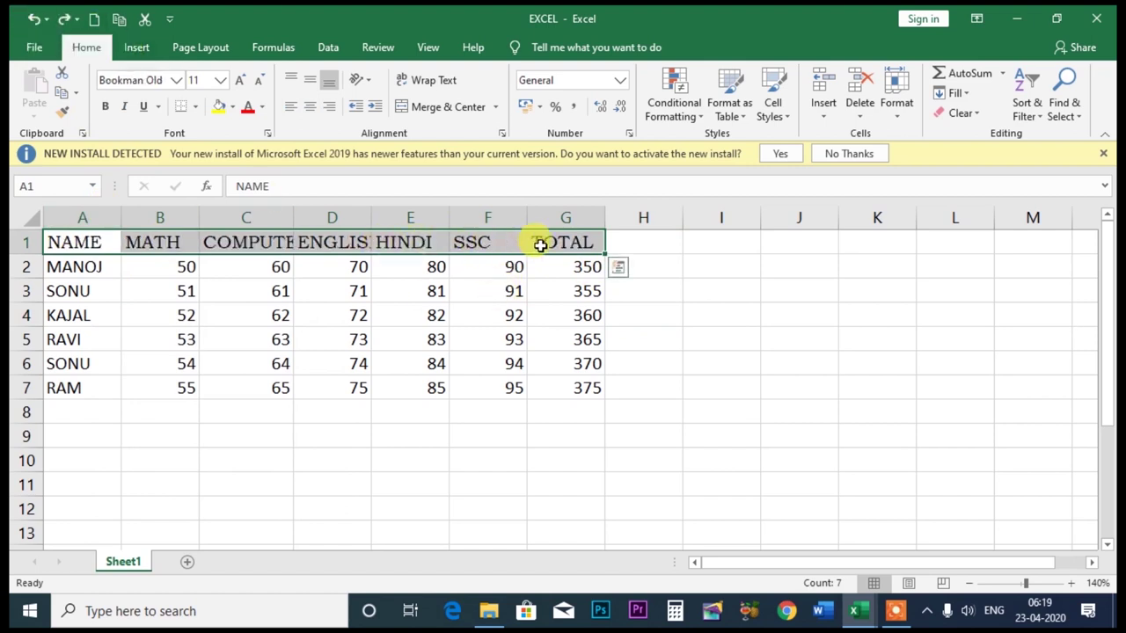
{"action": "left_click", "coordinate": [641, 244]}
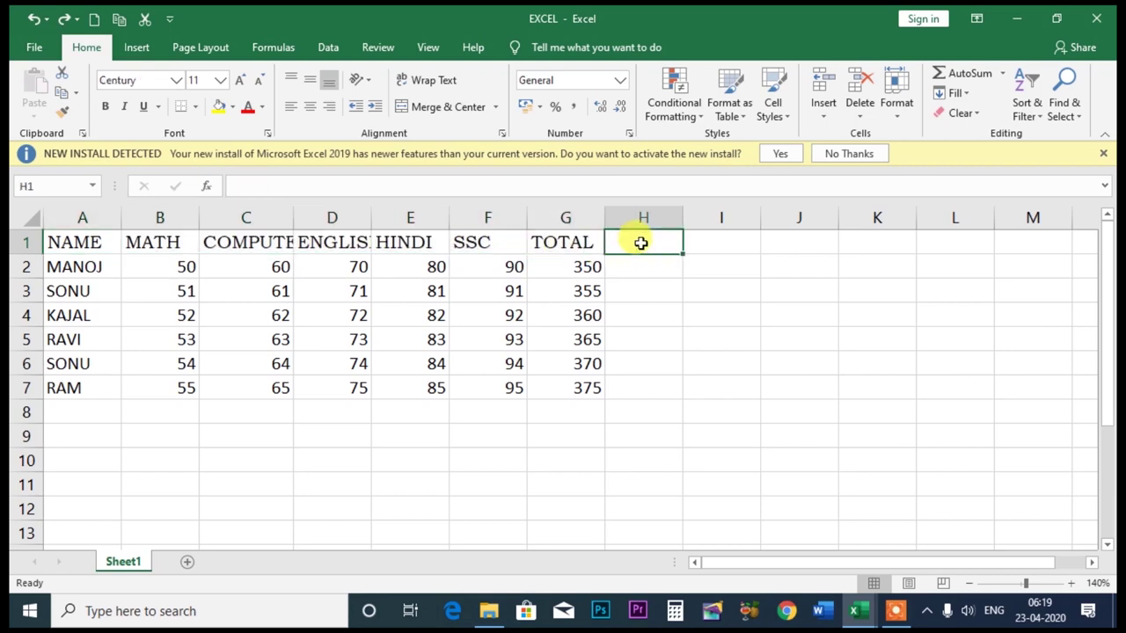
{"action": "type", "text": "manoj"}
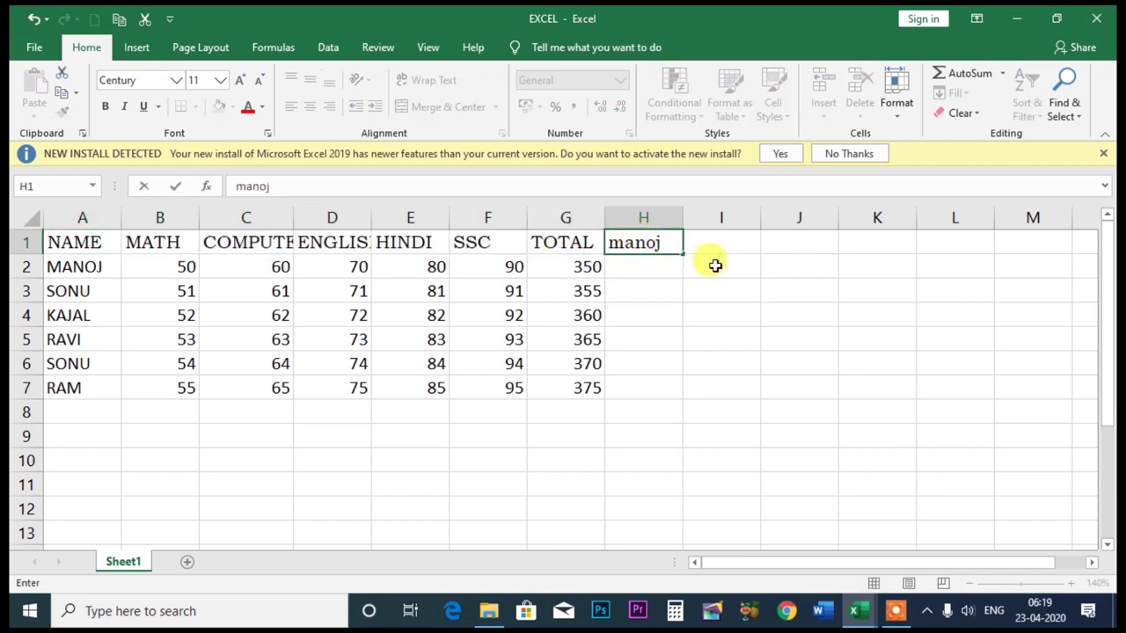
{"action": "left_click", "coordinate": [719, 264]}
{"action": "left_click", "coordinate": [649, 242]}
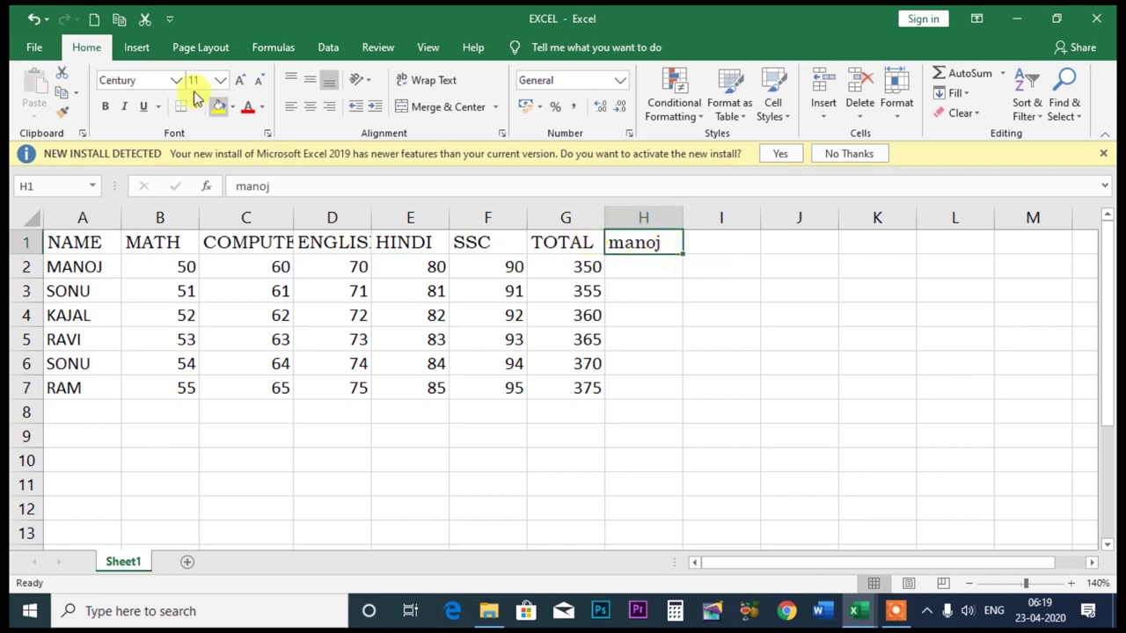
{"action": "left_click", "coordinate": [32, 21]}
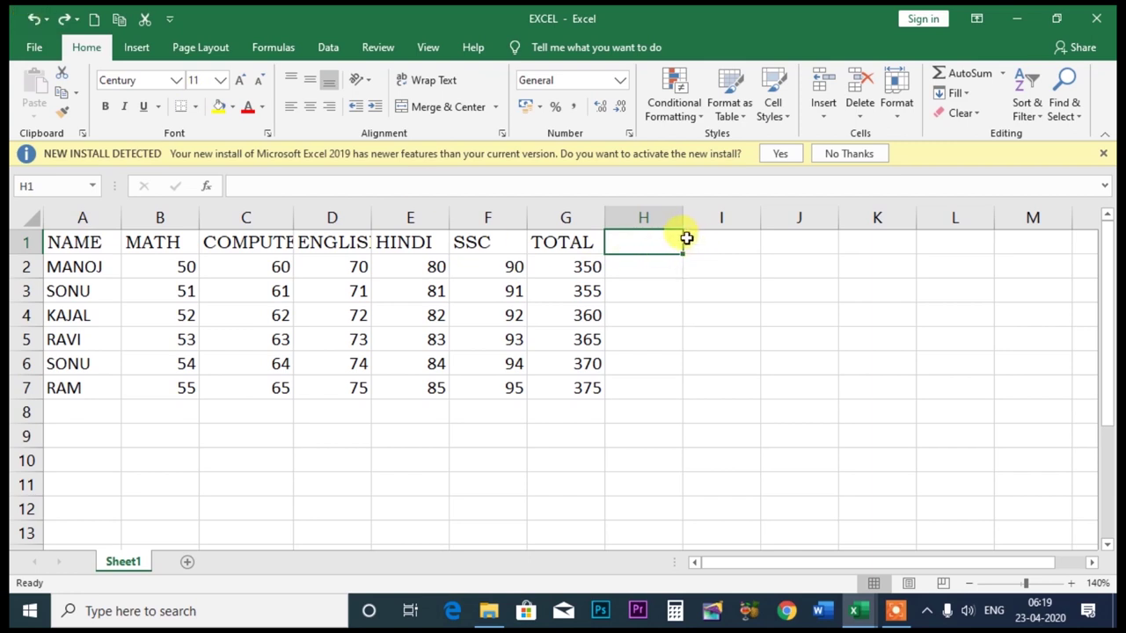
{"action": "left_click", "coordinate": [65, 22]}
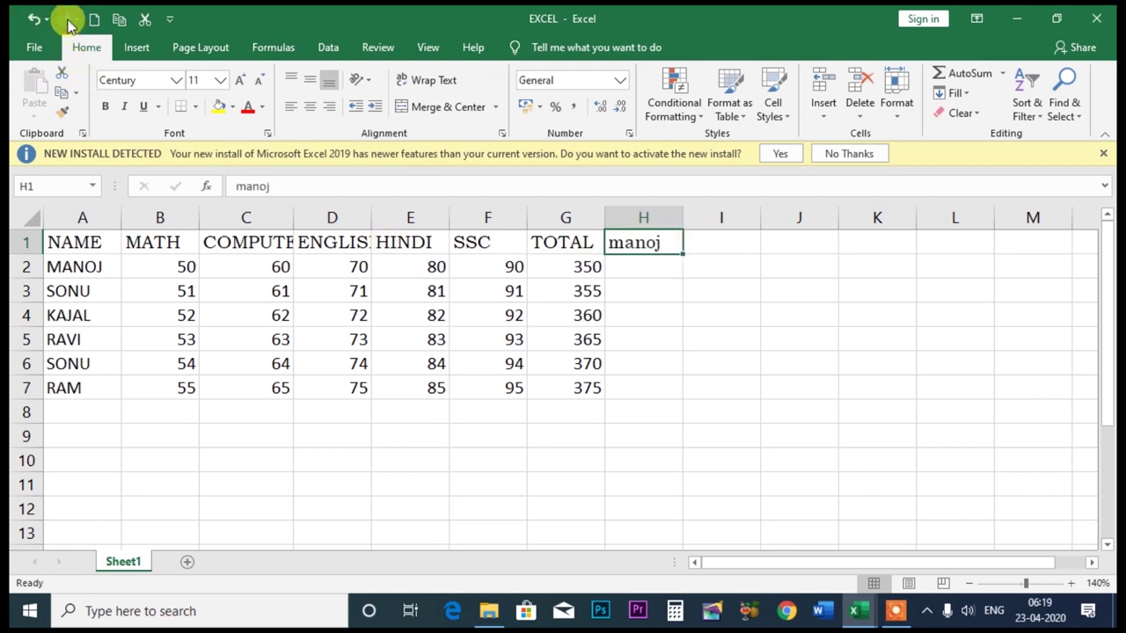
{"action": "left_click", "coordinate": [33, 19]}
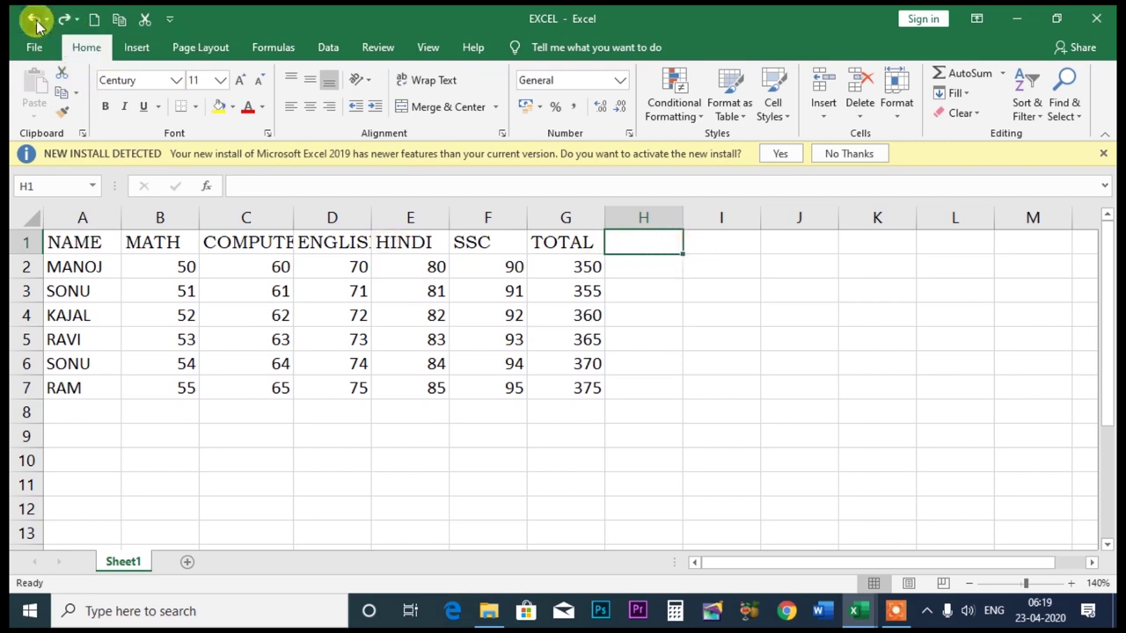
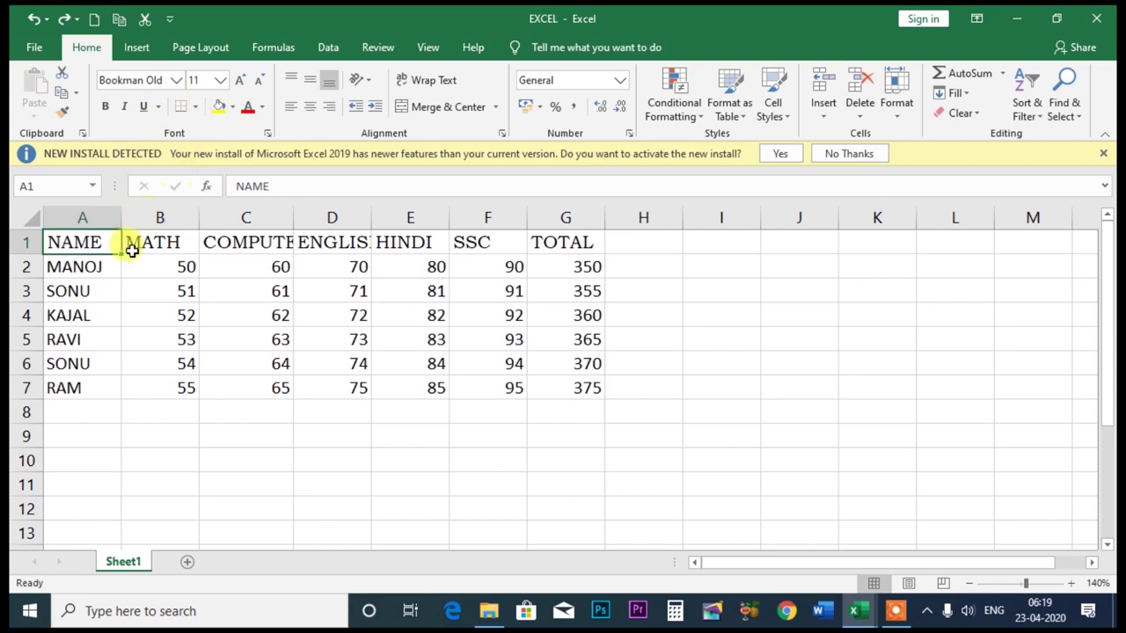
Set the TOTAL heading to font size 20, then the row 1 headings to size 14
{"action": "left_click", "coordinate": [567, 245]}
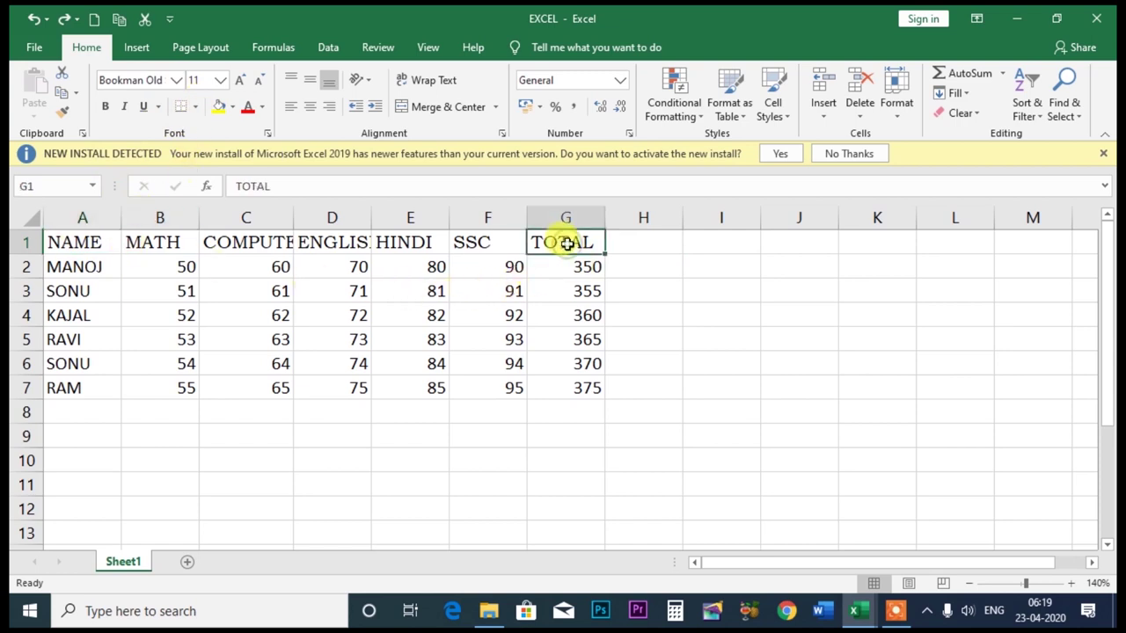
{"action": "left_click", "coordinate": [220, 80]}
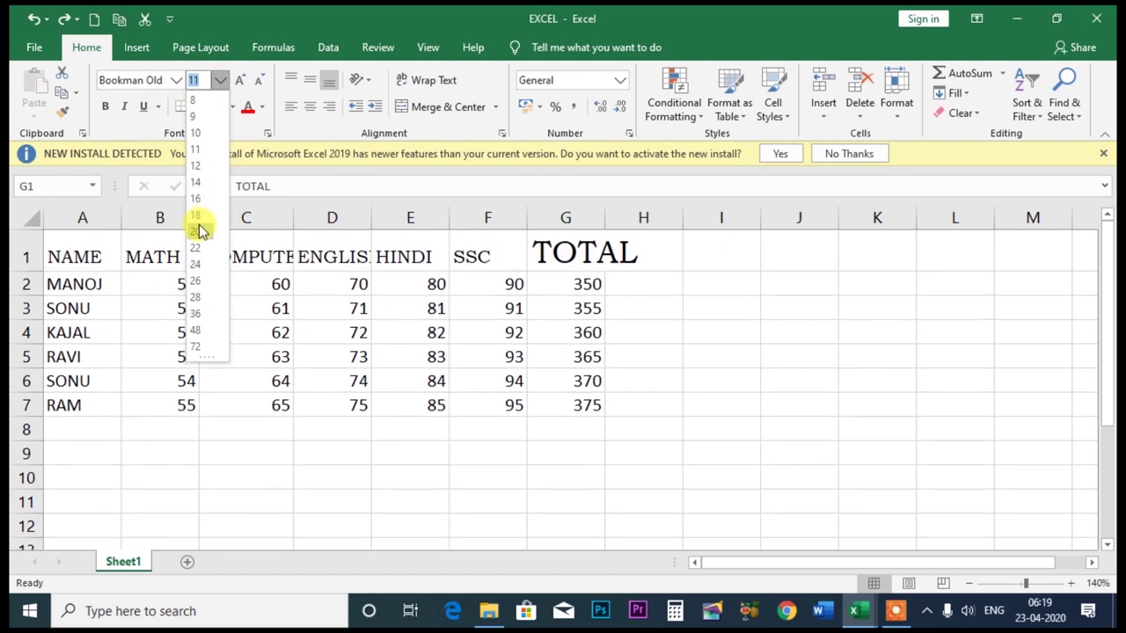
{"action": "left_click", "coordinate": [199, 230]}
{"action": "mouse_move", "coordinate": [56, 246]}
{"action": "left_mouse_down"}
{"action": "mouse_move", "coordinate": [429, 252]}
{"action": "mouse_move", "coordinate": [616, 234]}
{"action": "left_mouse_up"}
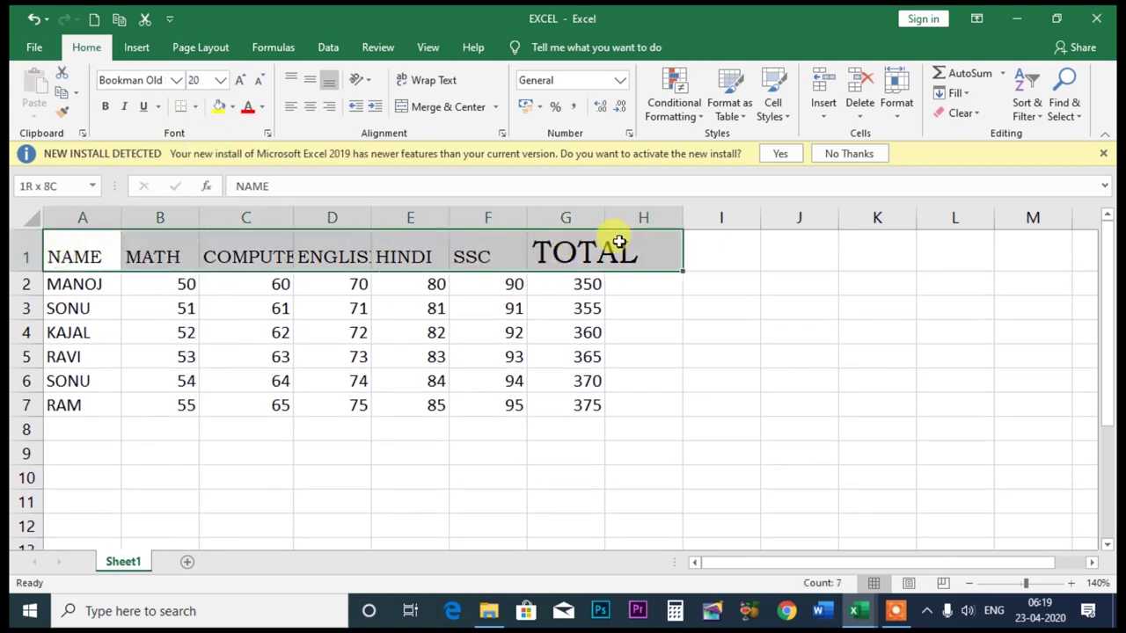
{"action": "left_click", "coordinate": [220, 83]}
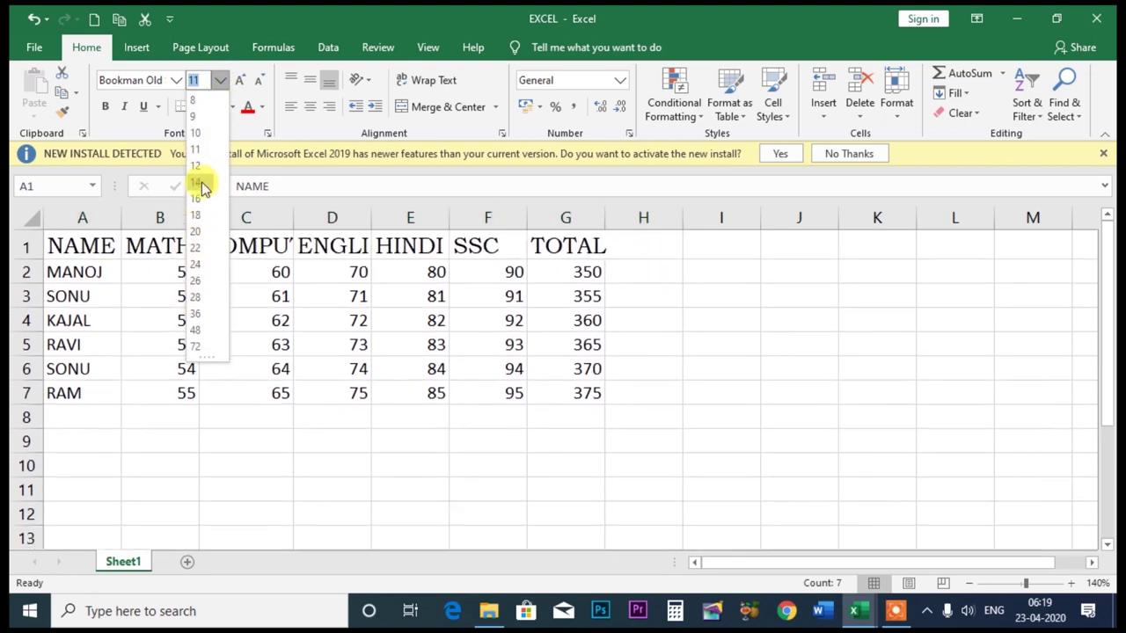
{"action": "left_click", "coordinate": [199, 182]}
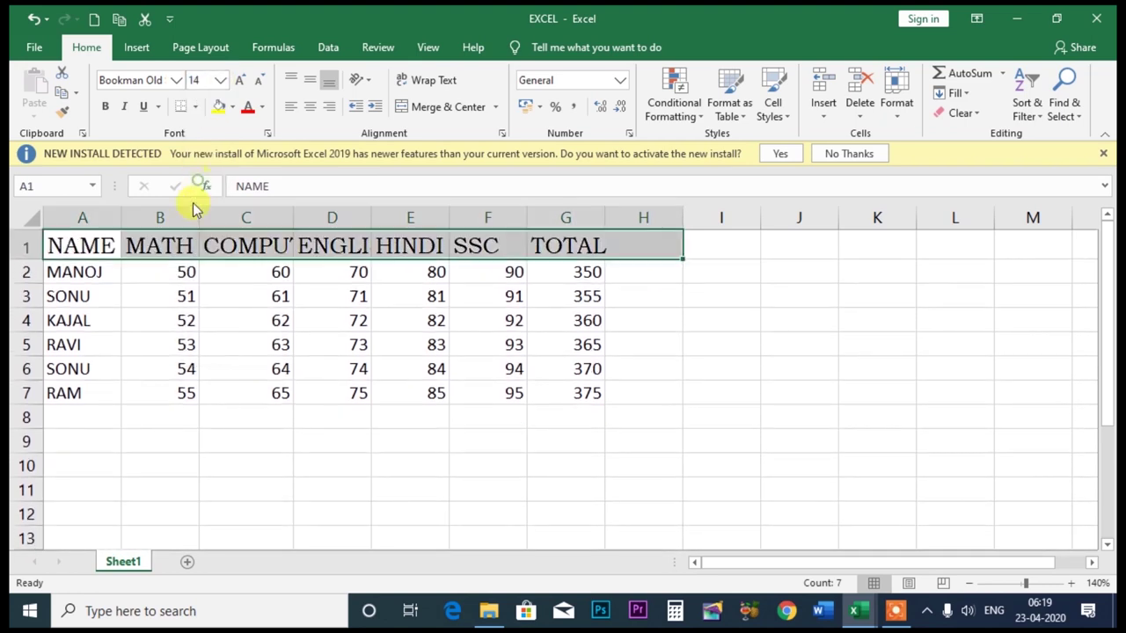
{"action": "left_click", "coordinate": [653, 314]}
Apply font size 14 to the whole marks table A1:G7 and reselect it
{"action": "left_click_drag", "start_coordinate": [51, 245], "coordinate": [580, 394]}
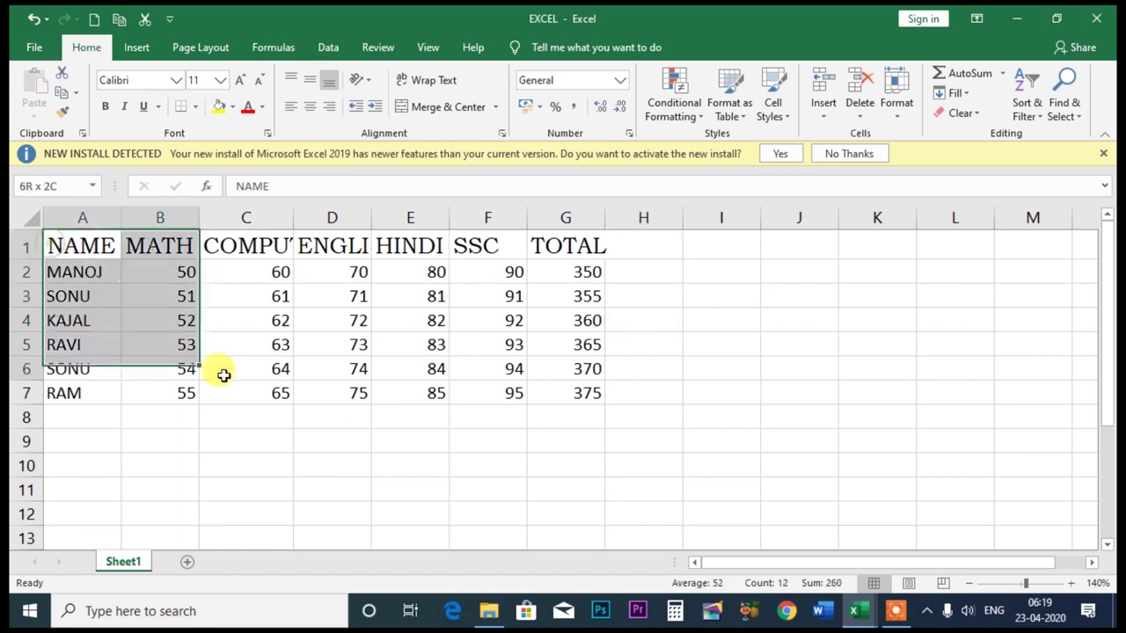
{"action": "left_click", "coordinate": [221, 80]}
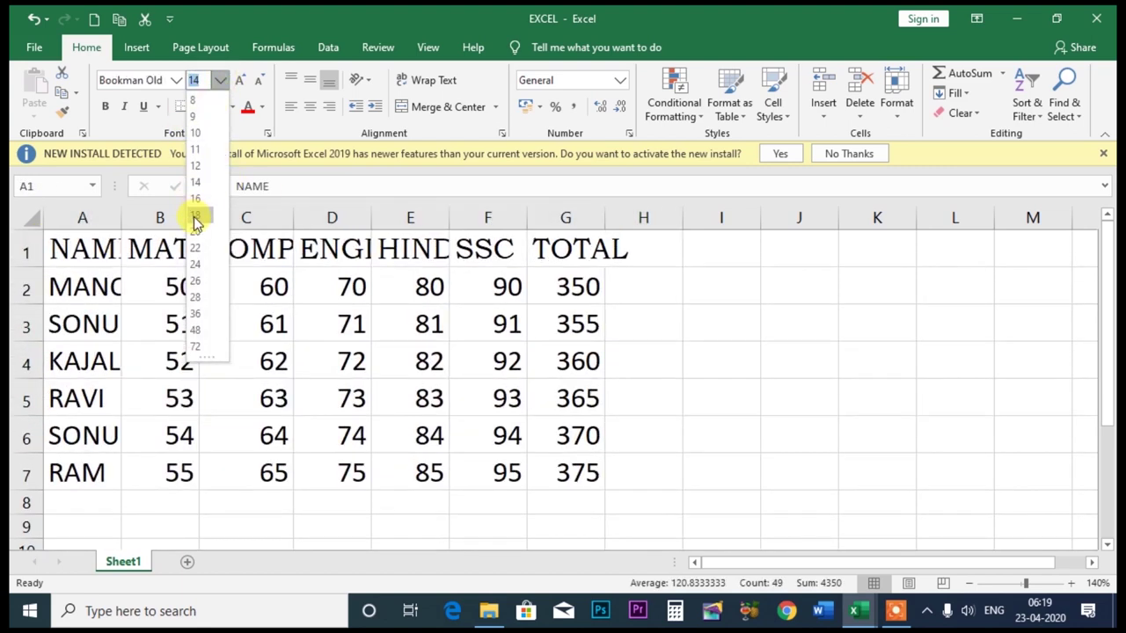
{"action": "left_click", "coordinate": [195, 184]}
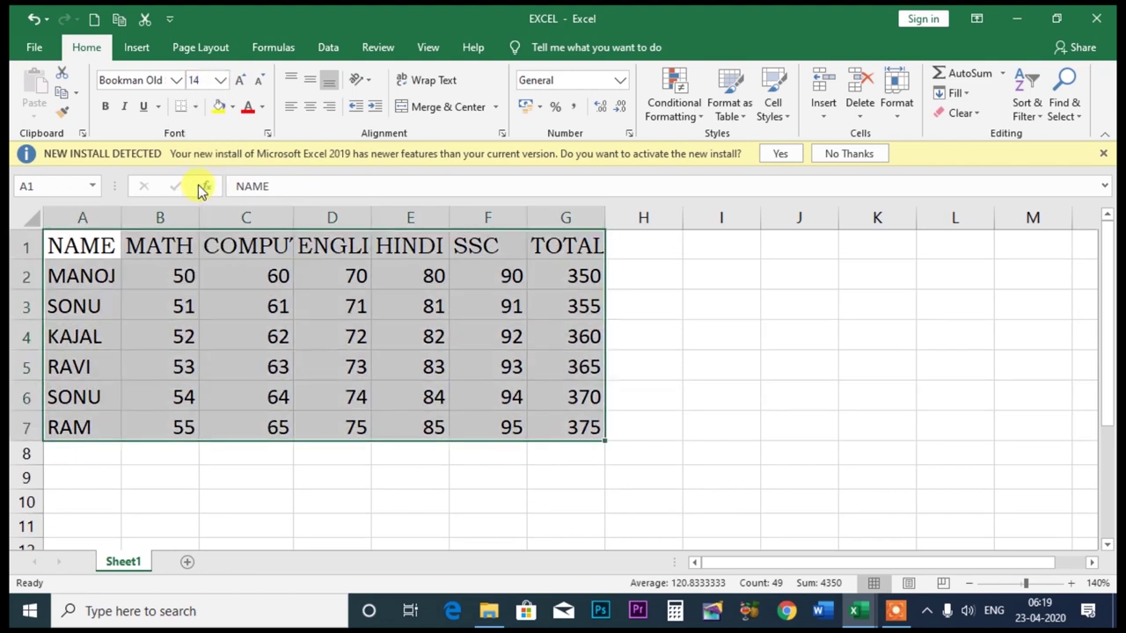
{"action": "left_click", "coordinate": [619, 323]}
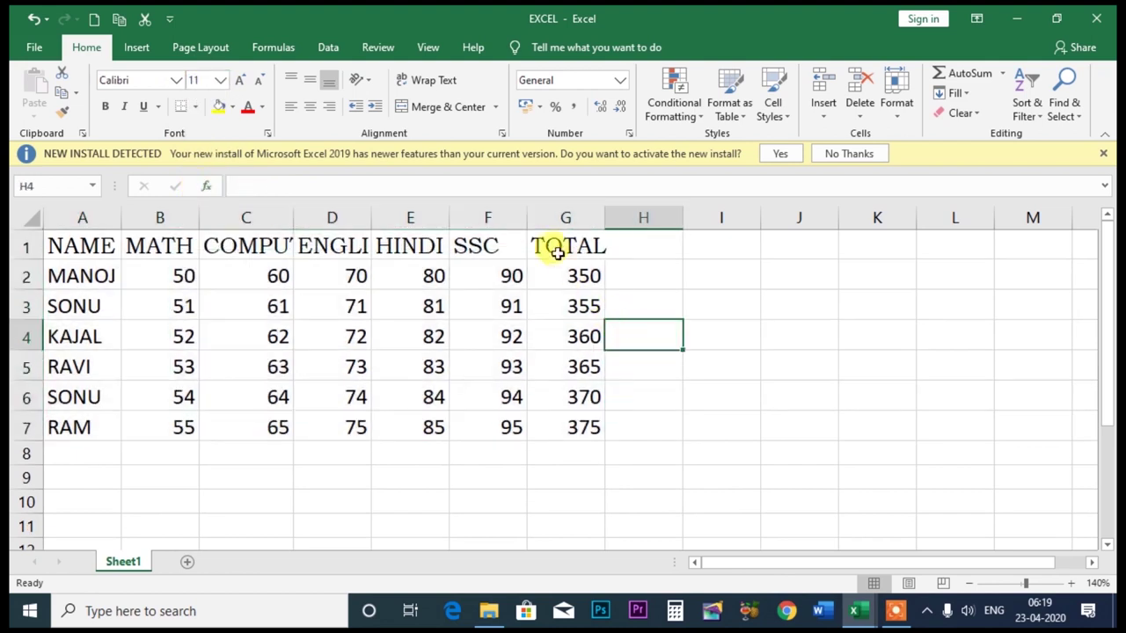
{"action": "left_click", "coordinate": [219, 85]}
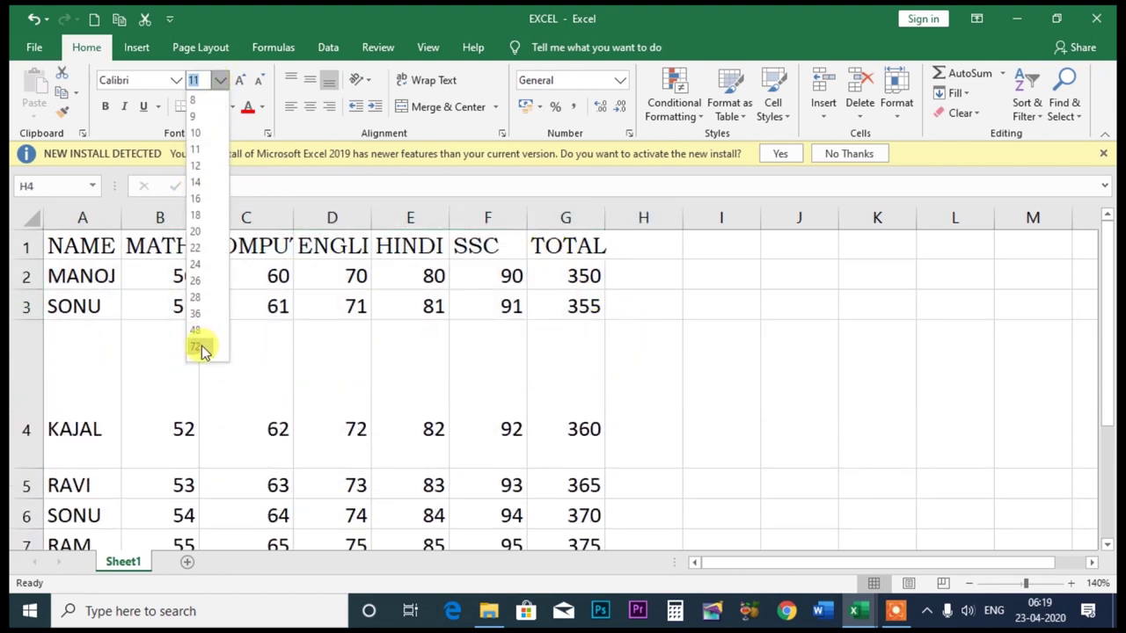
{"action": "left_click", "coordinate": [754, 394]}
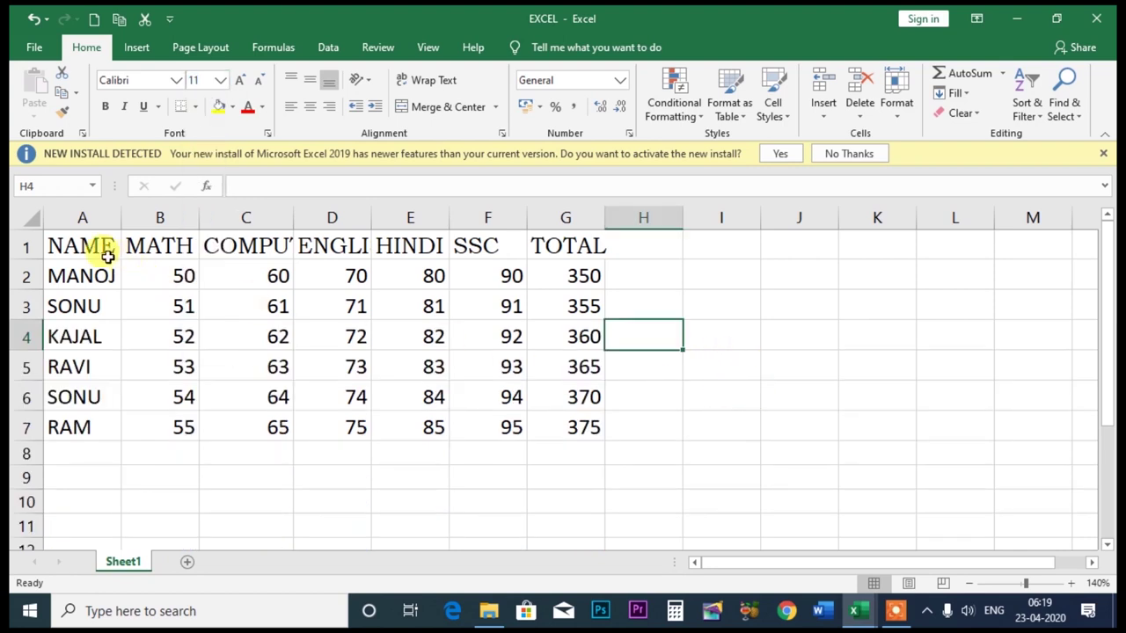
{"action": "left_click_drag", "start_coordinate": [55, 247], "coordinate": [578, 427]}
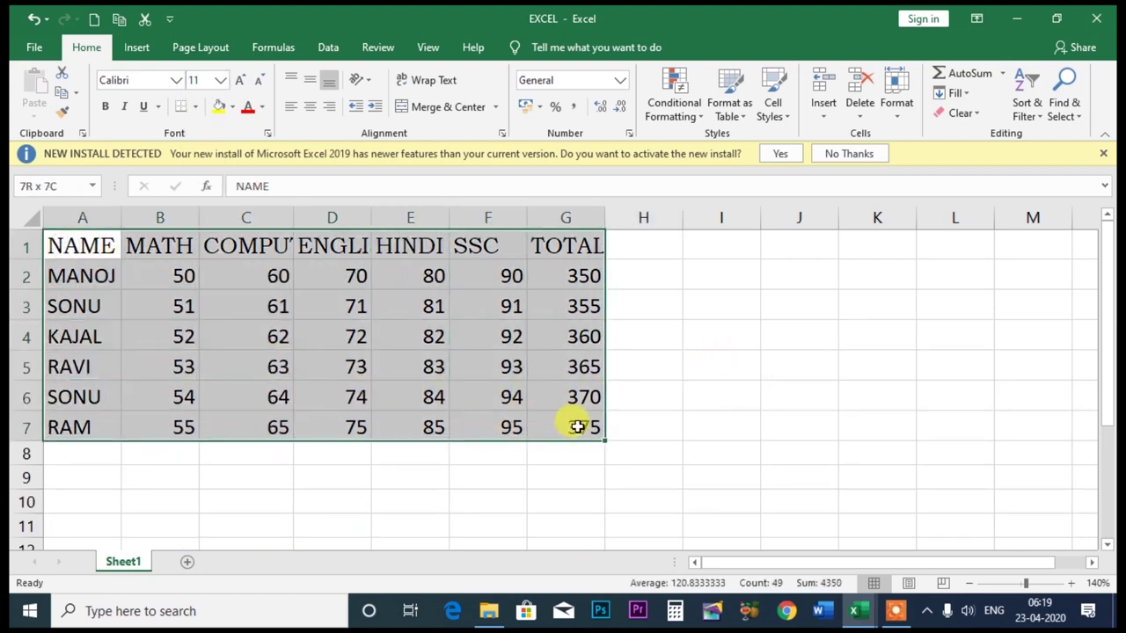
Step the table text up to 18 and back down with Increase/Decrease Font Size
{"action": "left_click", "coordinate": [240, 80]}
{"action": "left_click", "coordinate": [239, 81]}
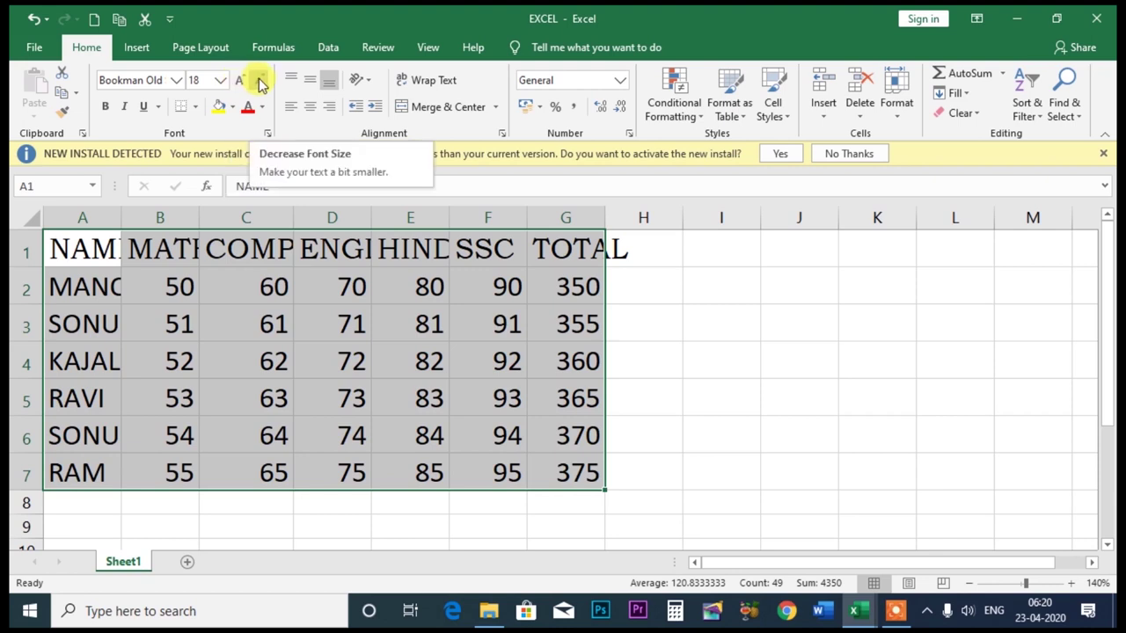
{"action": "left_click", "coordinate": [261, 82]}
{"action": "left_click", "coordinate": [261, 82]}
{"action": "left_click", "coordinate": [260, 82]}
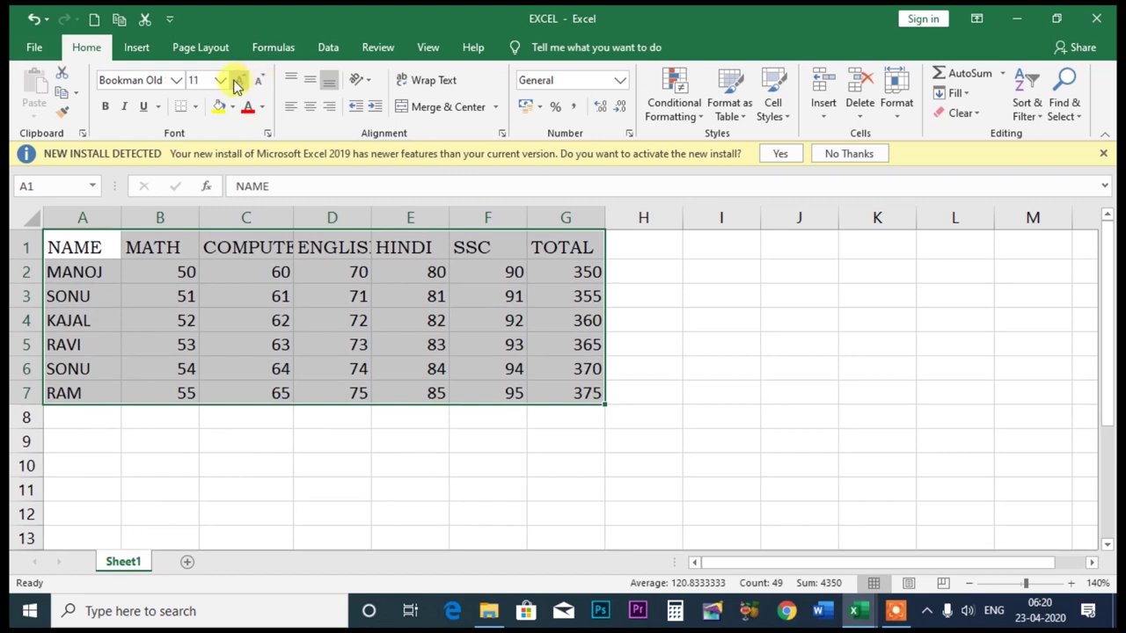
{"action": "left_click", "coordinate": [242, 80]}
{"action": "left_click", "coordinate": [242, 80]}
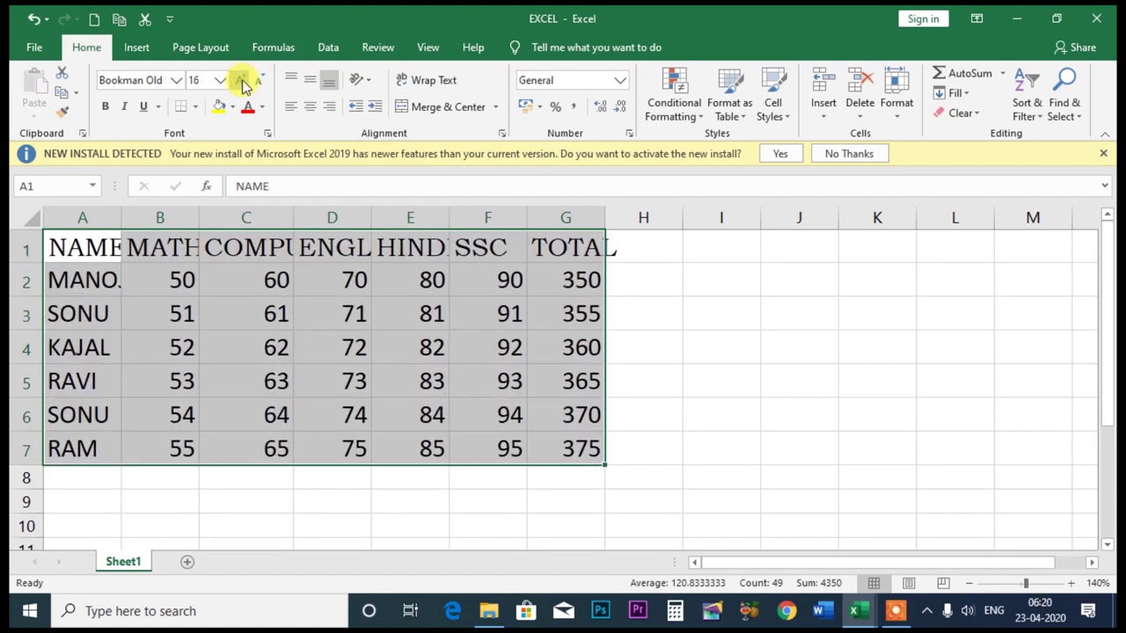
{"action": "left_click", "coordinate": [132, 274]}
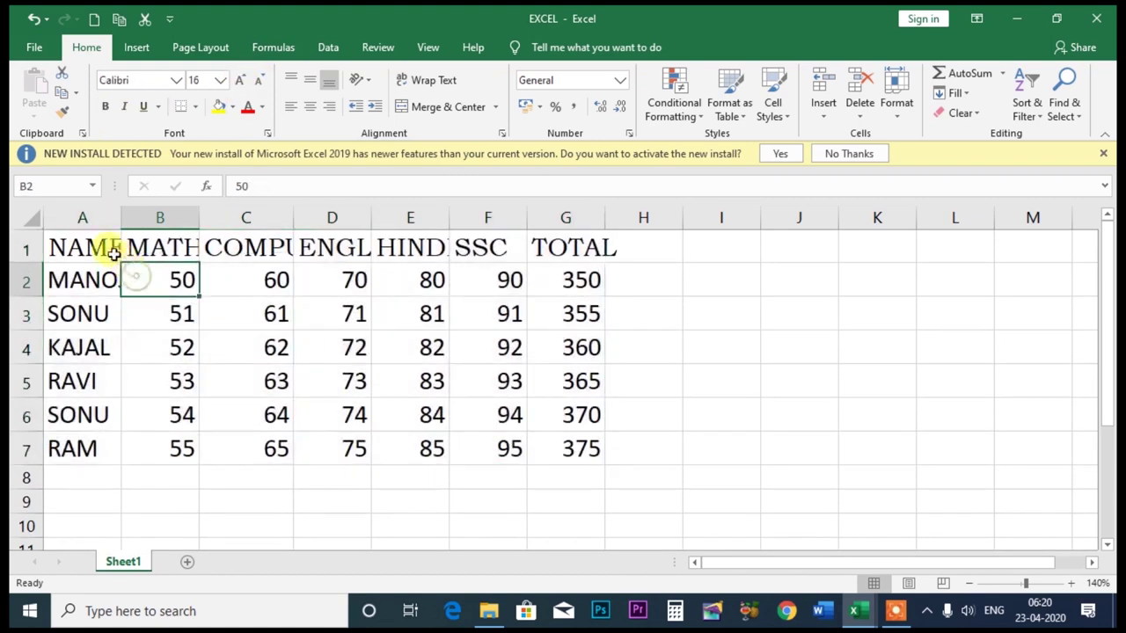
Reselect A1:G7 and shrink its text to font size 12
{"action": "left_click_drag", "start_coordinate": [97, 246], "coordinate": [583, 443]}
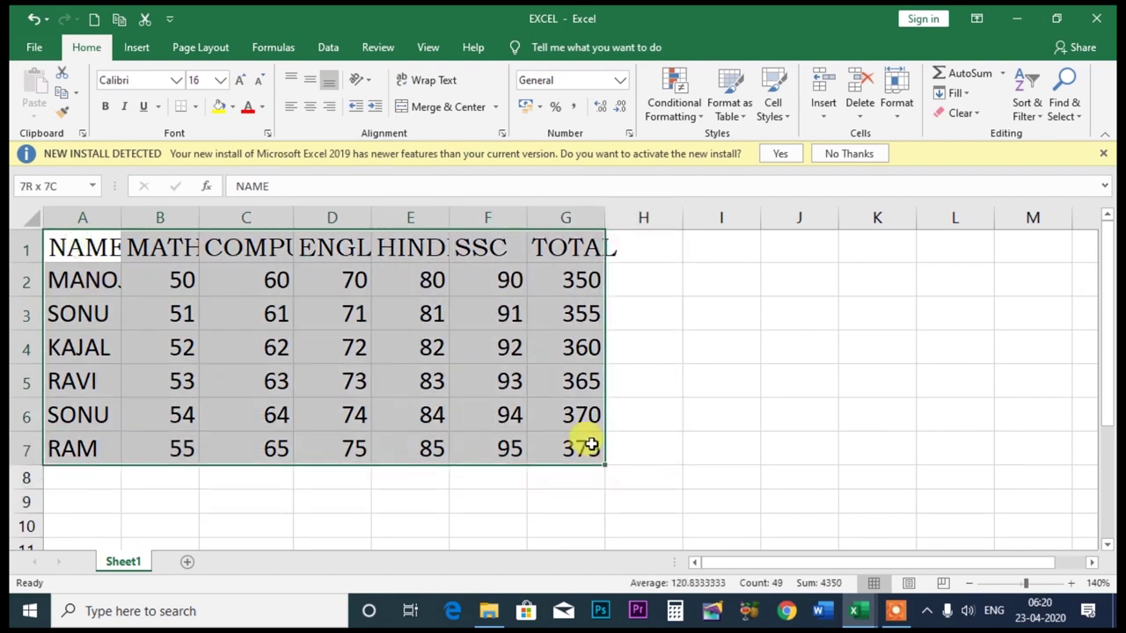
{"action": "left_click", "coordinate": [261, 81]}
{"action": "left_click", "coordinate": [262, 81]}
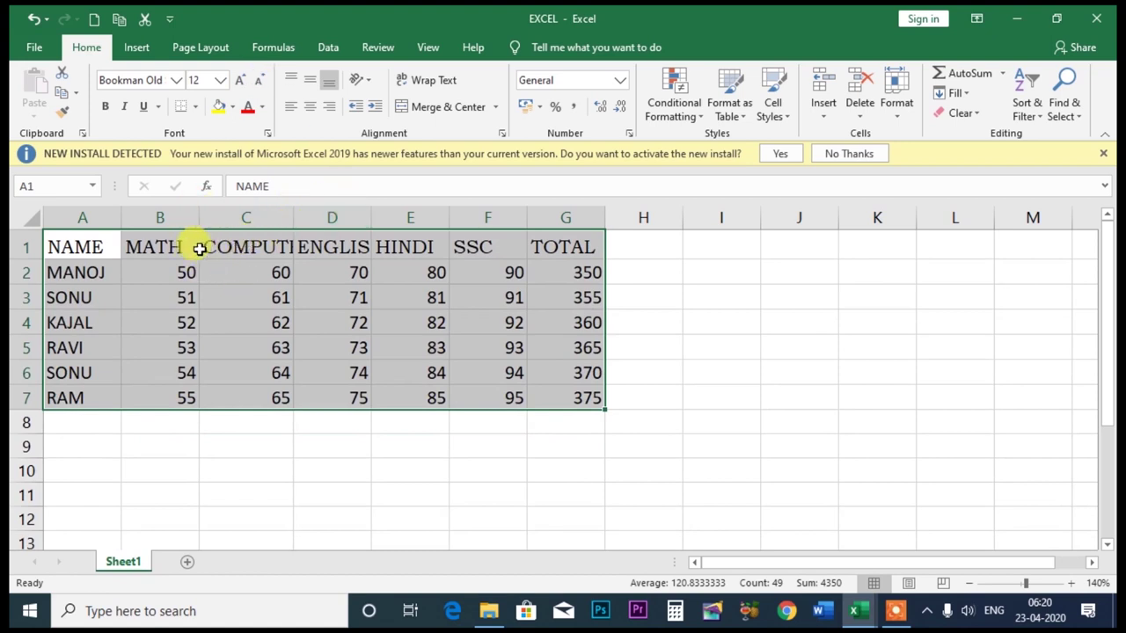
Widen columns C, D, E and F so the COMPUTER and ENGLISH headings fit
{"action": "left_click_drag", "start_coordinate": [288, 219], "coordinate": [332, 217]}
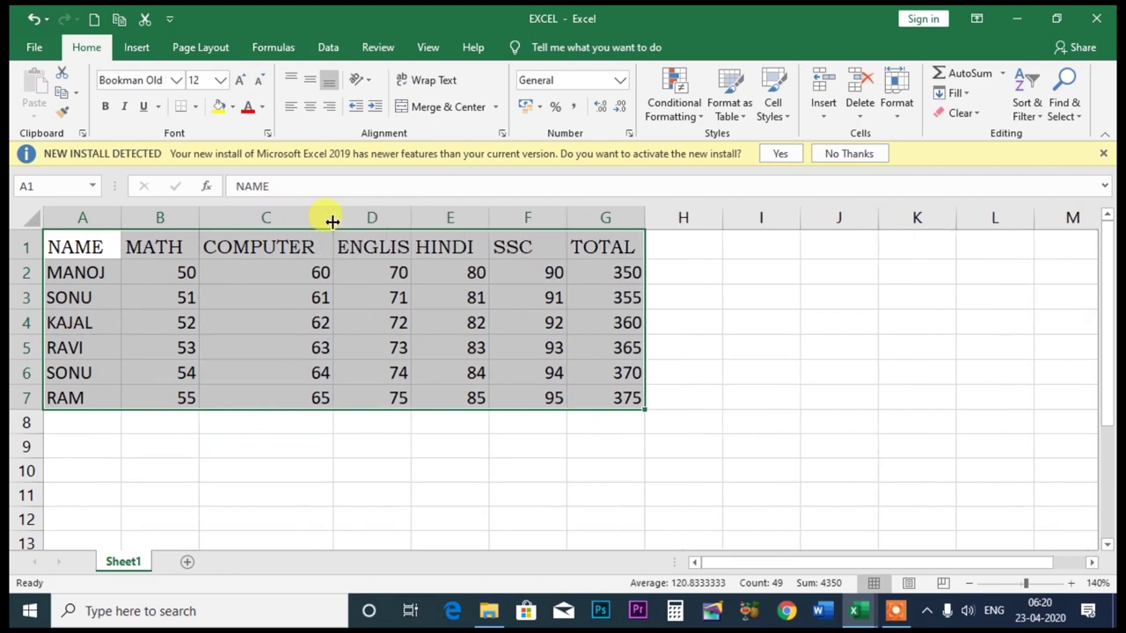
{"action": "left_click_drag", "start_coordinate": [406, 210], "coordinate": [417, 212]}
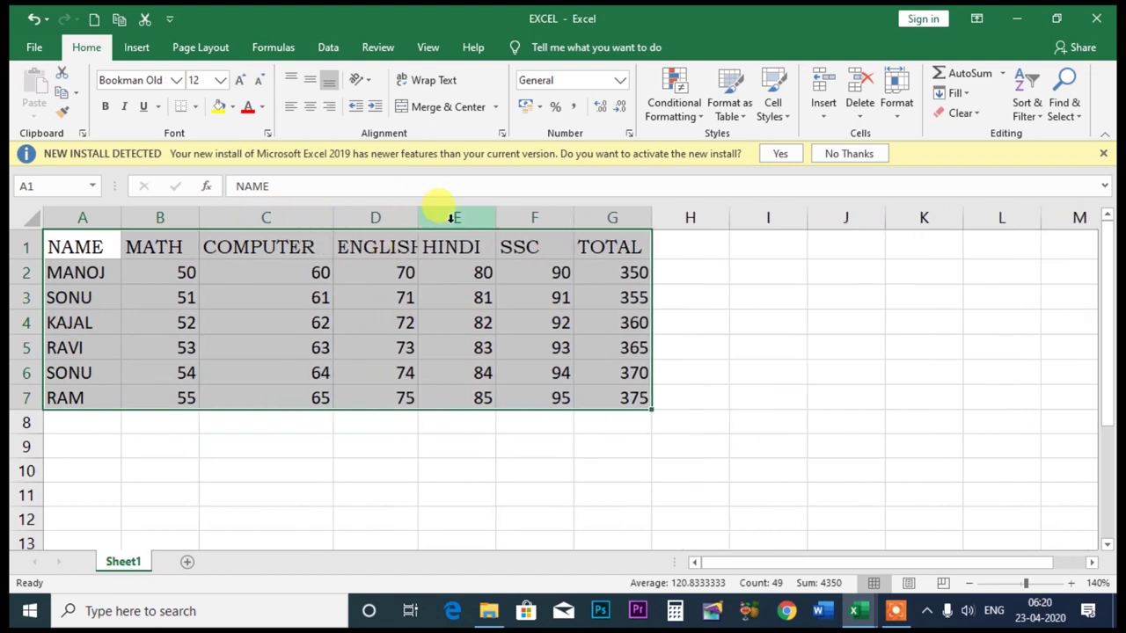
{"action": "left_click_drag", "start_coordinate": [496, 215], "coordinate": [510, 216]}
{"action": "left_click_drag", "start_coordinate": [582, 218], "coordinate": [595, 218]}
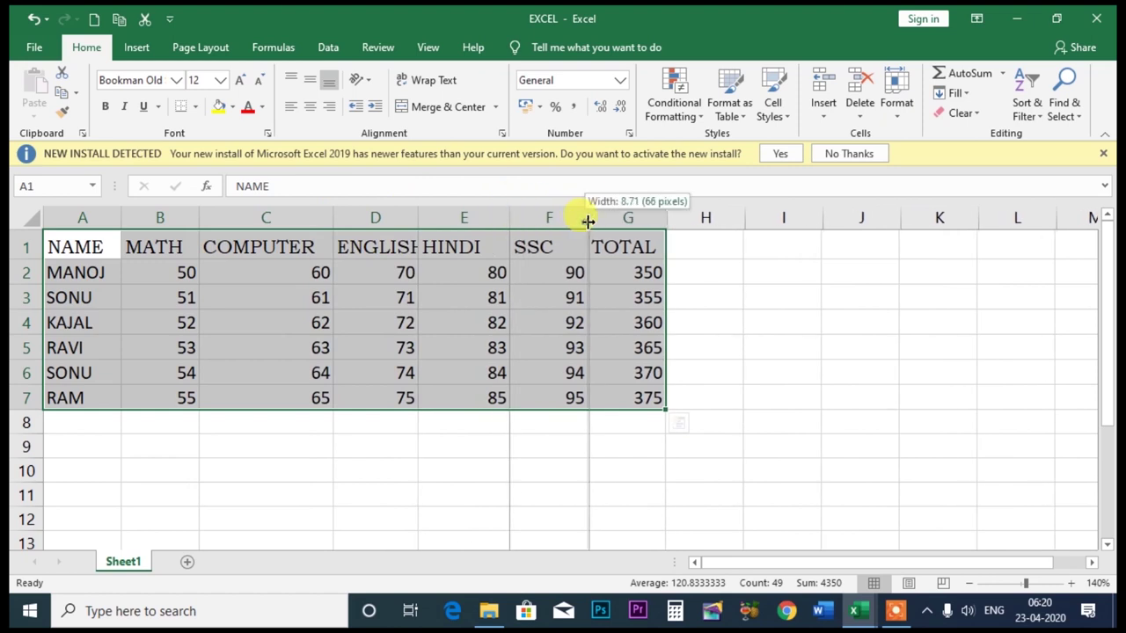
{"action": "left_click", "coordinate": [761, 349]}
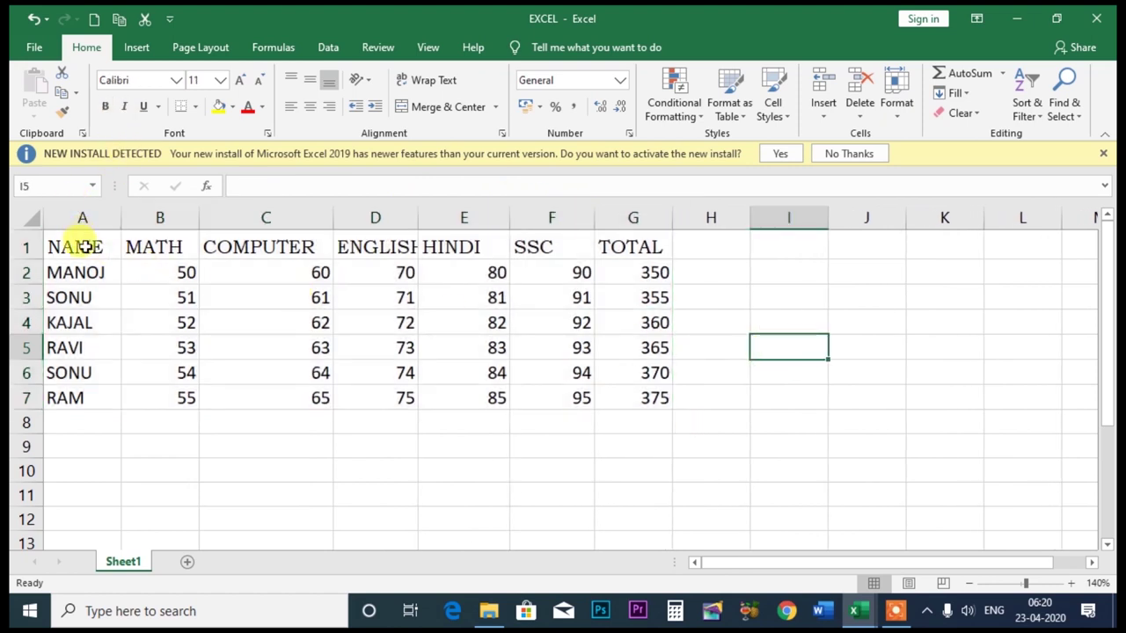
{"action": "left_click", "coordinate": [88, 246]}
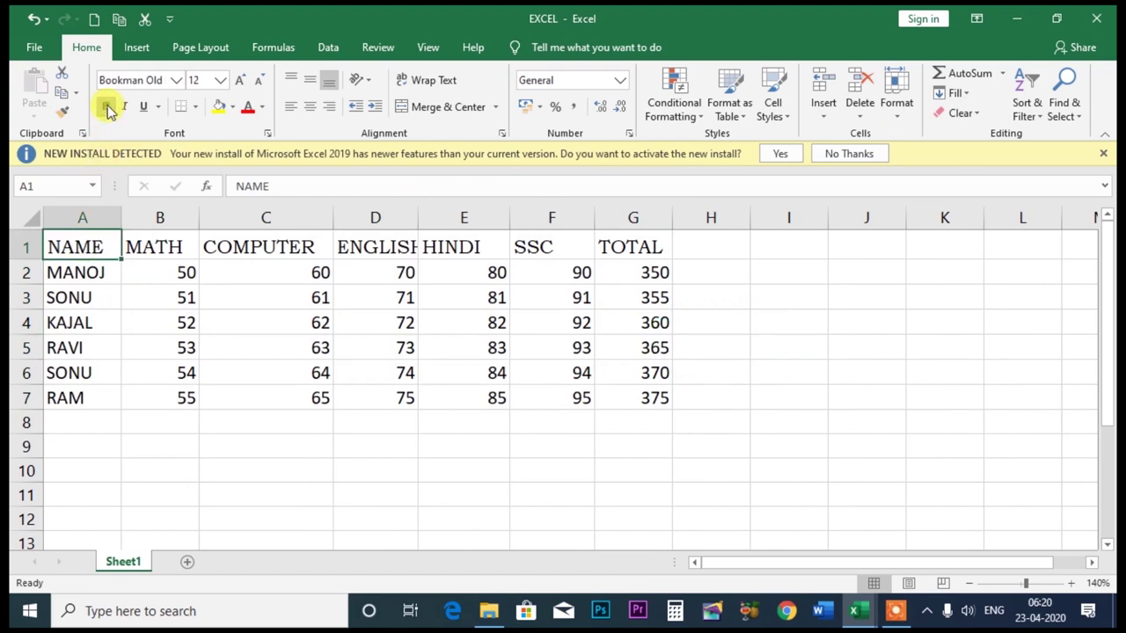
Try bold and italic on headers A1:G1, leaving them bold
{"action": "left_click_drag", "start_coordinate": [56, 245], "coordinate": [614, 250]}
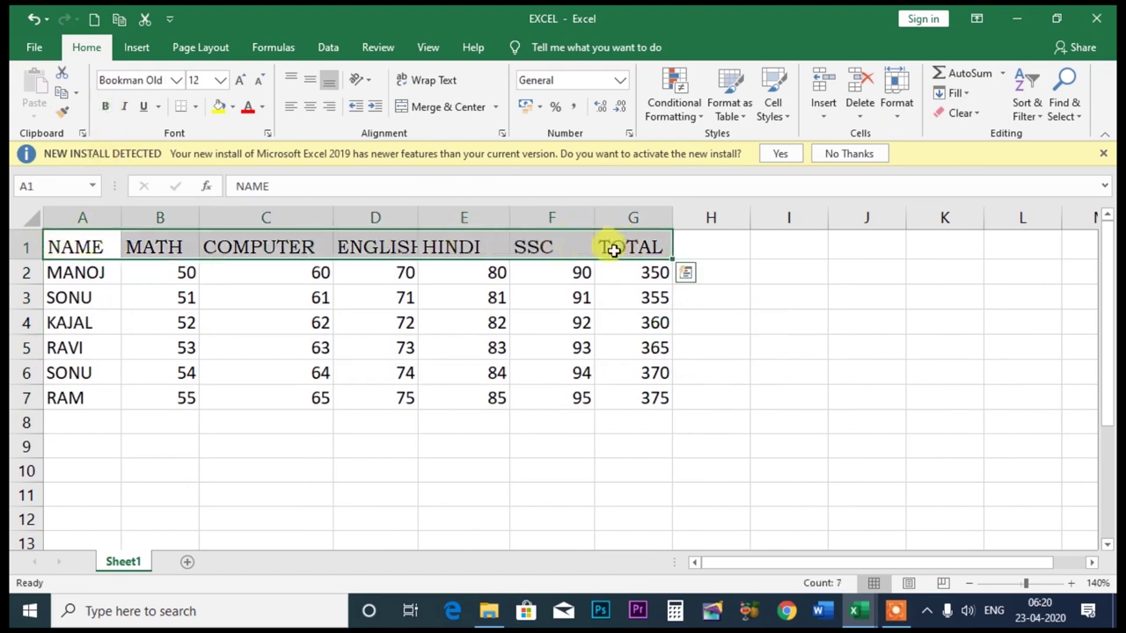
{"action": "left_click", "coordinate": [106, 107]}
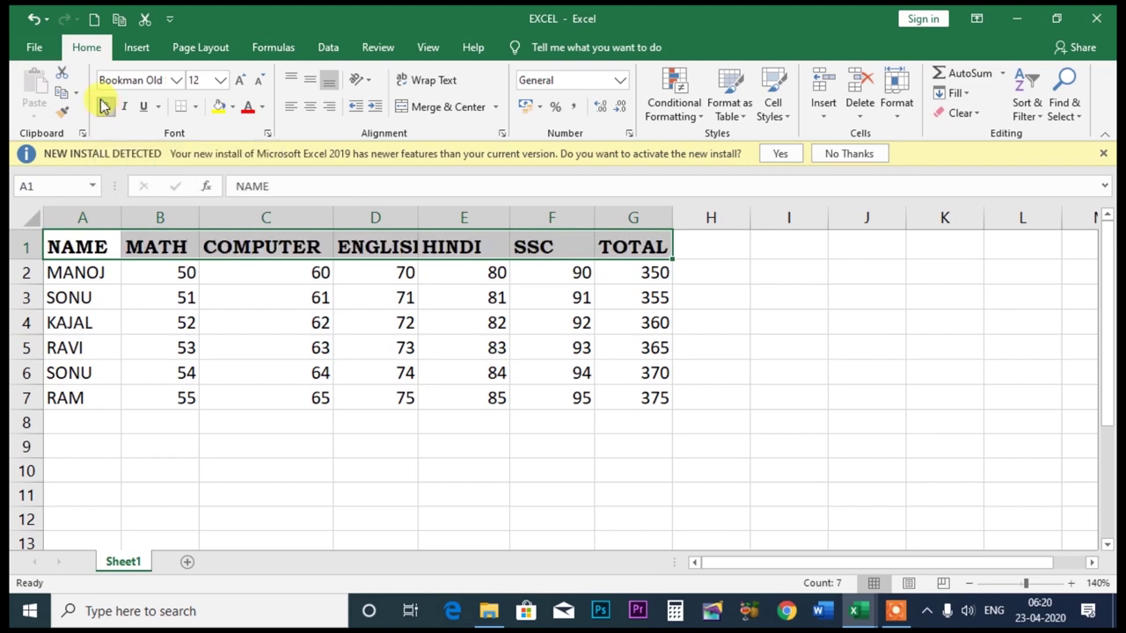
{"action": "left_click", "coordinate": [104, 106]}
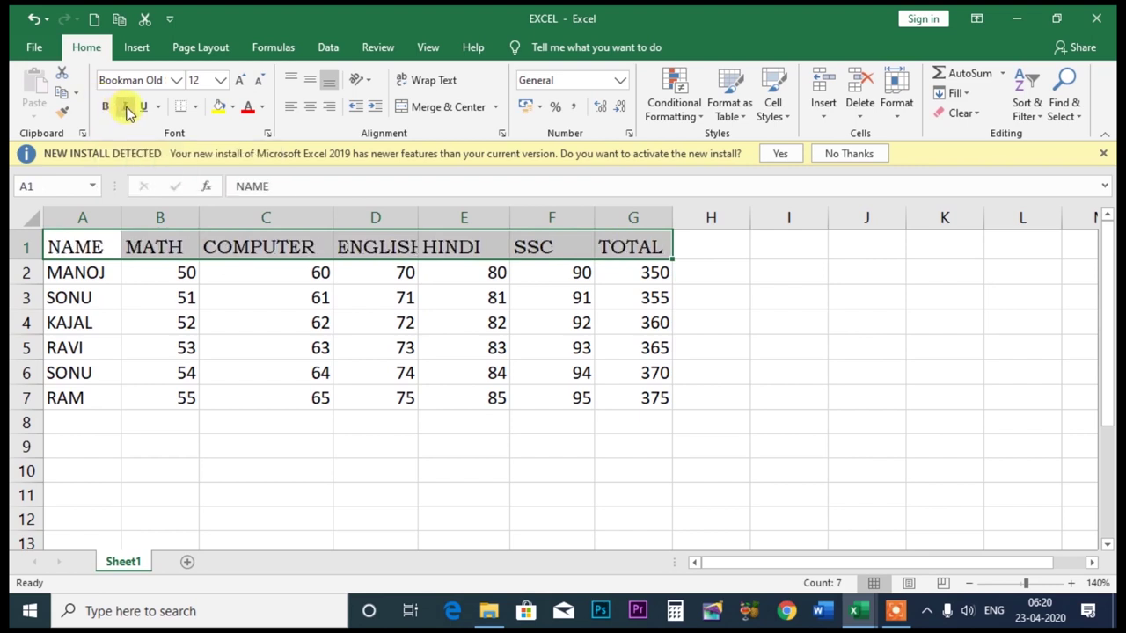
{"action": "left_click", "coordinate": [127, 108]}
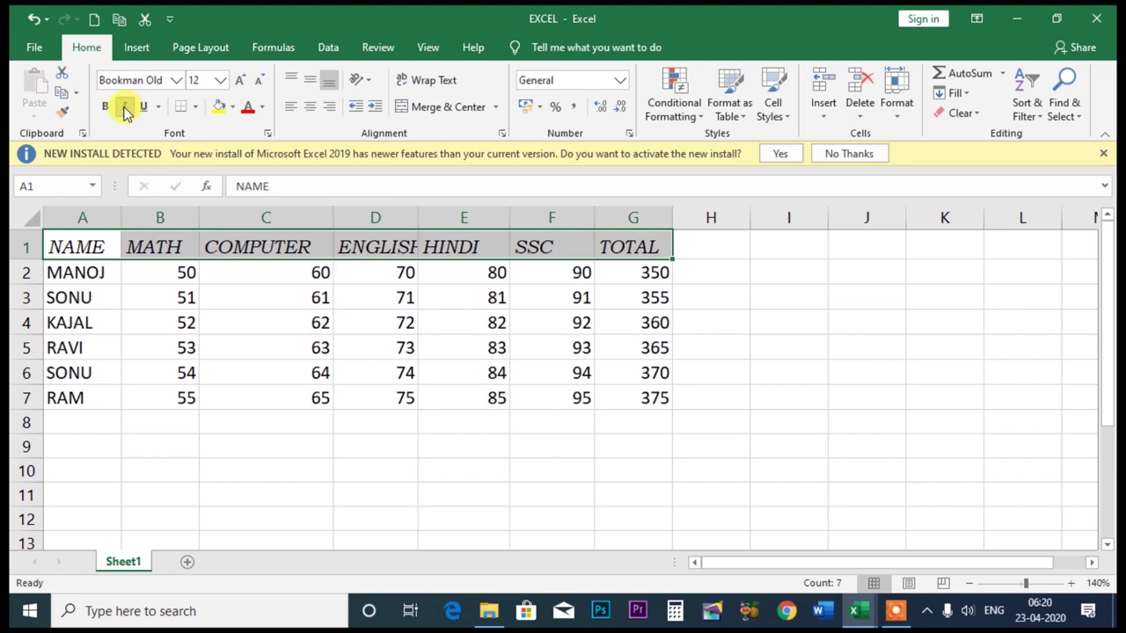
{"action": "left_click", "coordinate": [126, 108]}
{"action": "left_click", "coordinate": [105, 107]}
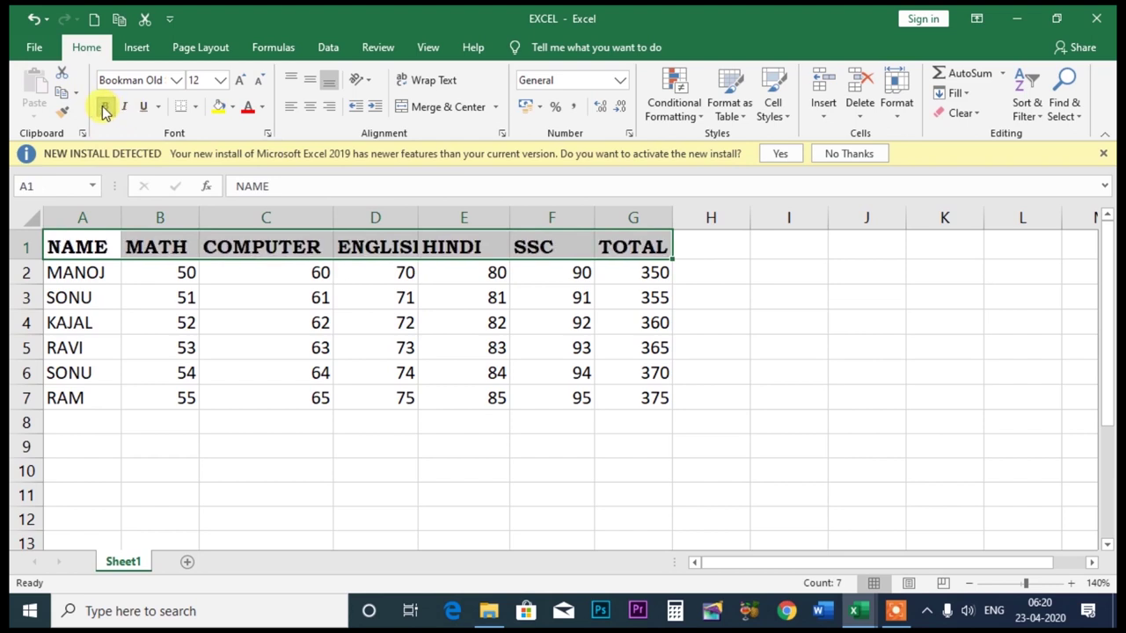
Try single and double underline on the headers, ending with a double underline
{"action": "left_click", "coordinate": [146, 107]}
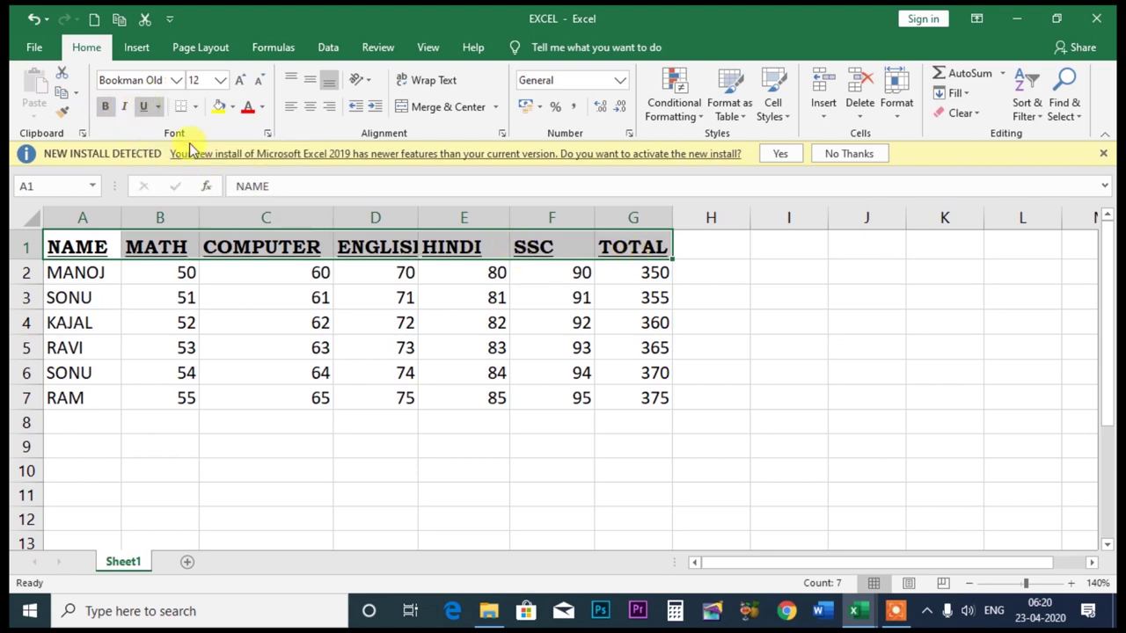
{"action": "left_click", "coordinate": [160, 108]}
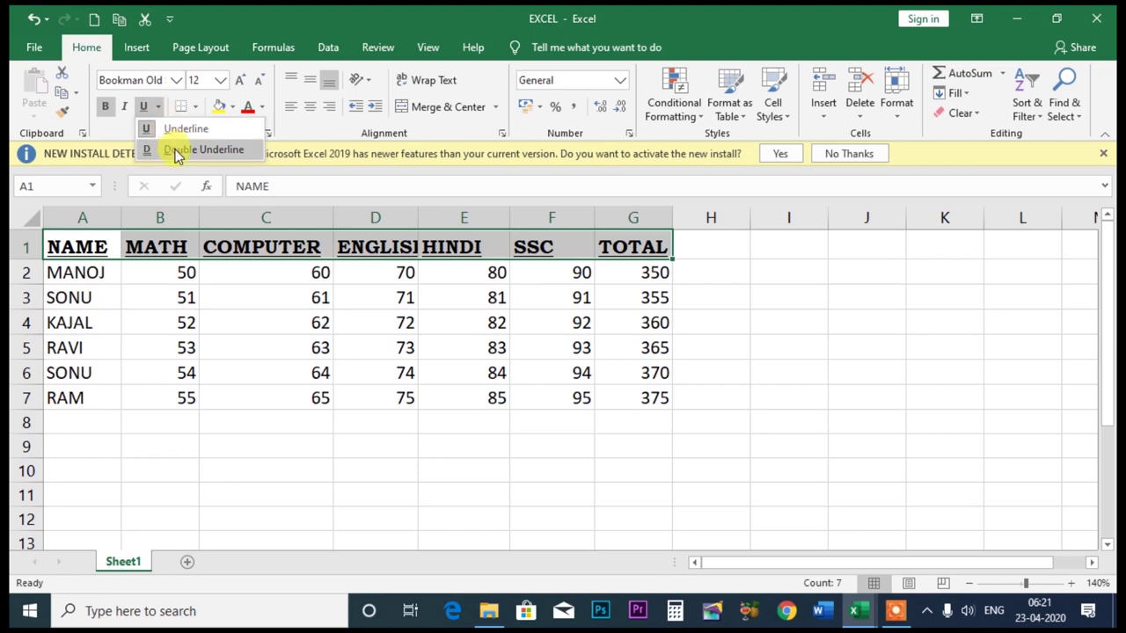
{"action": "left_click", "coordinate": [176, 150]}
{"action": "left_click", "coordinate": [158, 108]}
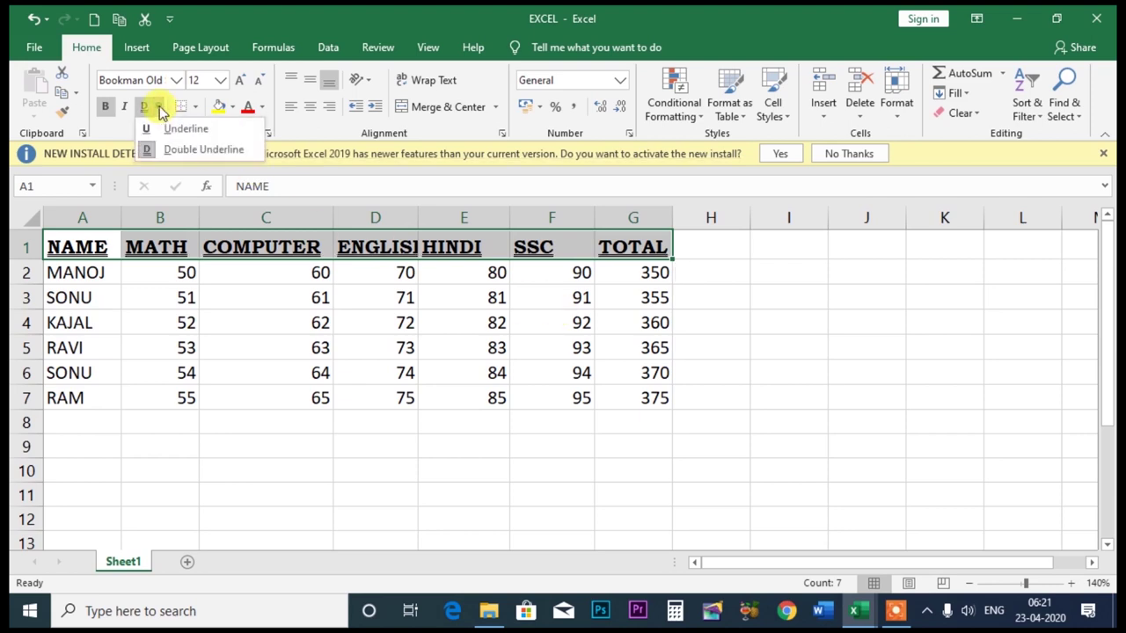
{"action": "left_click", "coordinate": [176, 149]}
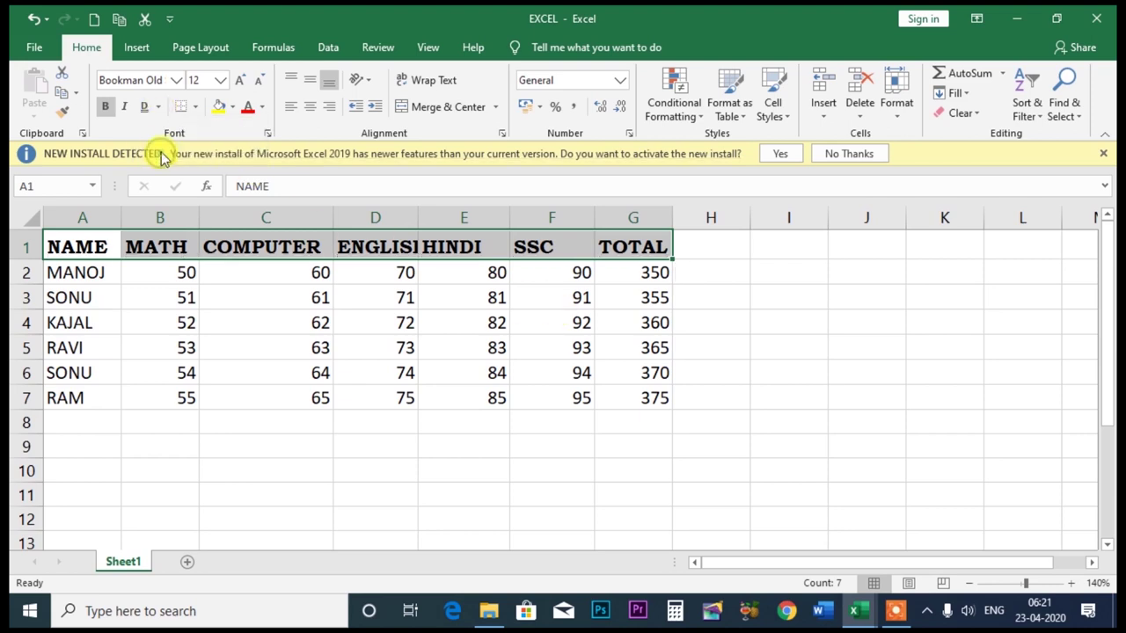
{"action": "left_click", "coordinate": [158, 108]}
{"action": "left_click", "coordinate": [158, 107]}
{"action": "key", "text": "ctrl+u"}
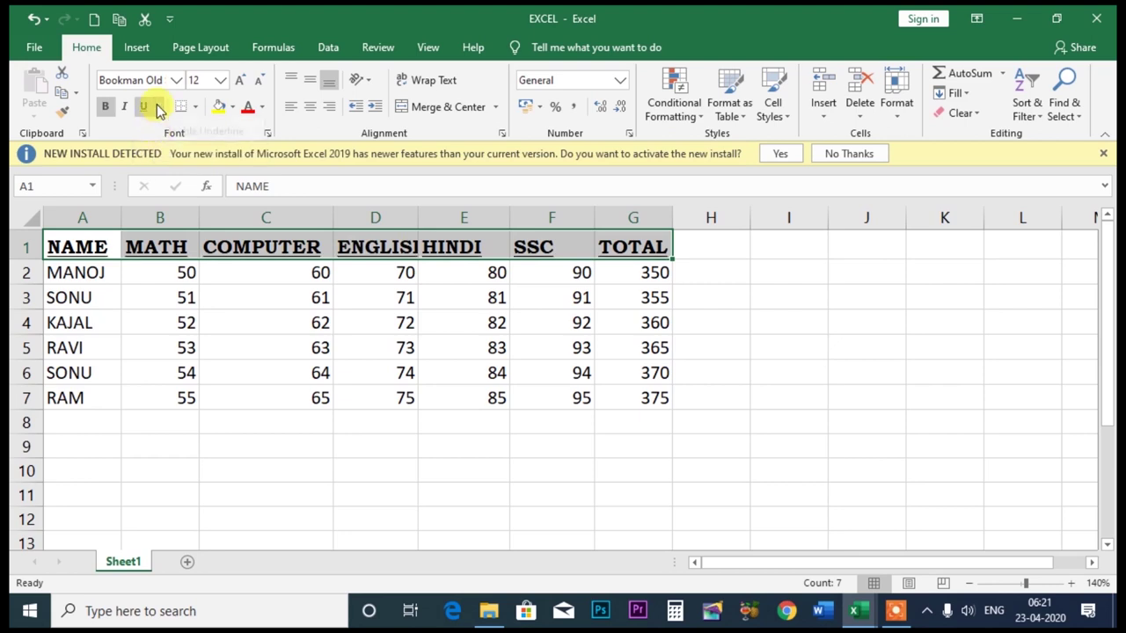
{"action": "left_click", "coordinate": [159, 107]}
{"action": "left_click", "coordinate": [167, 150]}
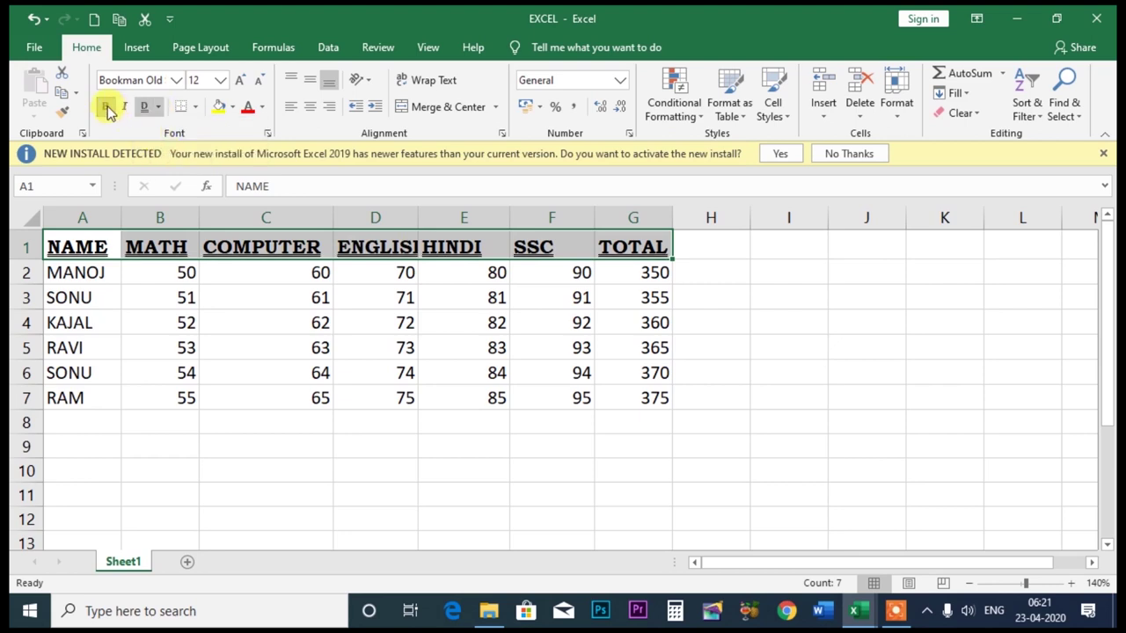
Toggle bold and italic on the headers again and return them to a single underline
{"action": "left_click", "coordinate": [107, 109]}
{"action": "left_click", "coordinate": [106, 109]}
{"action": "left_click", "coordinate": [125, 109]}
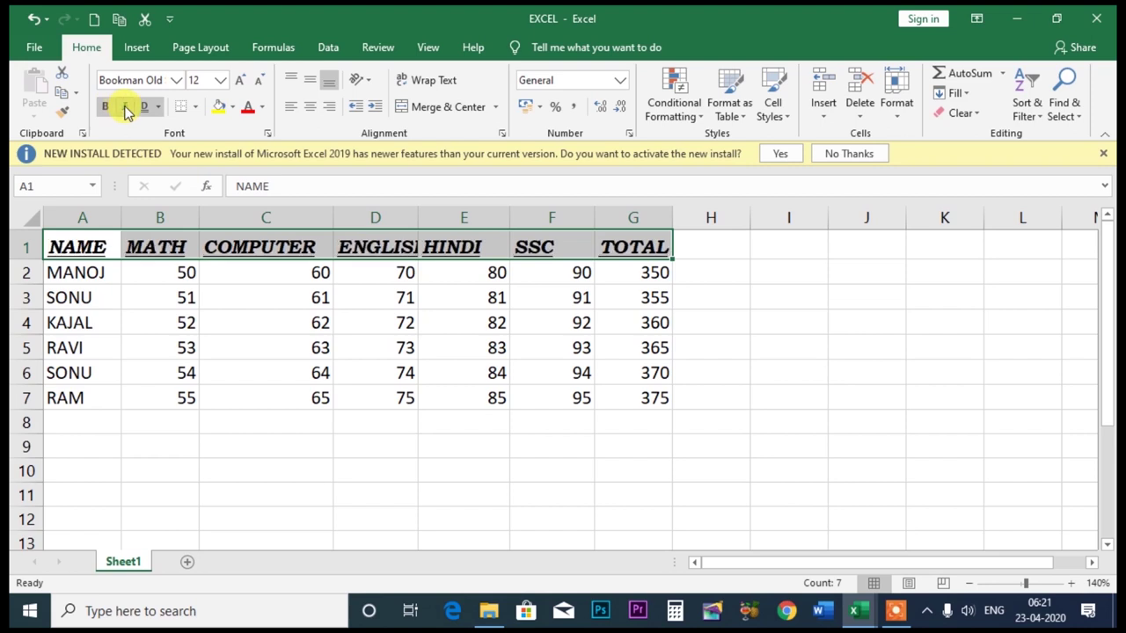
{"action": "left_click", "coordinate": [125, 109]}
{"action": "left_click", "coordinate": [158, 112]}
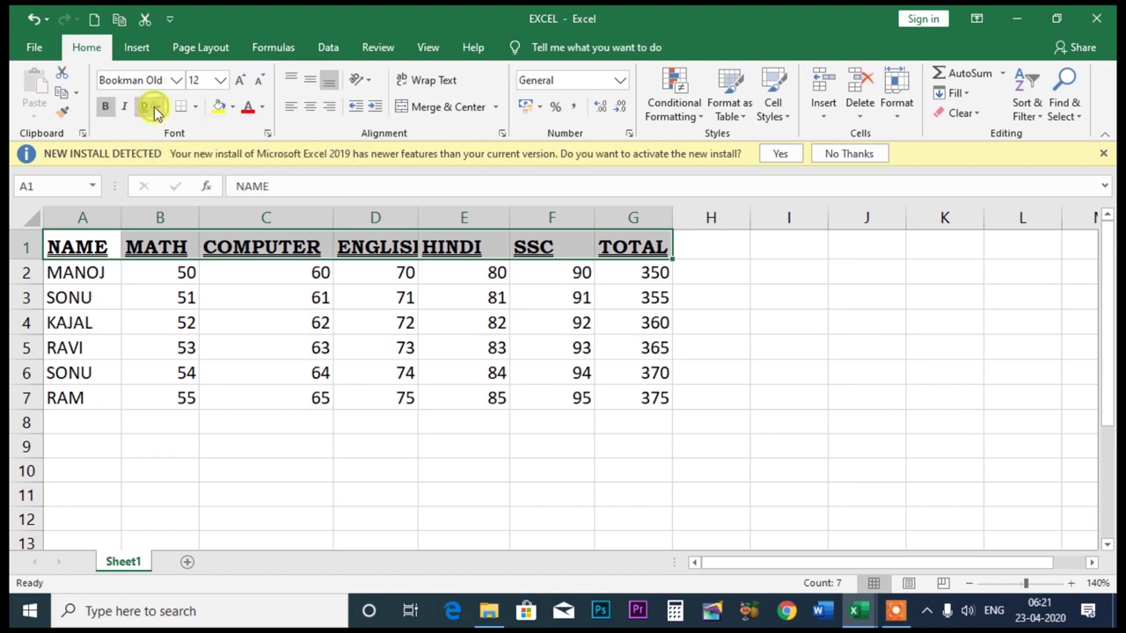
{"action": "left_click", "coordinate": [161, 128]}
{"action": "left_click", "coordinate": [156, 108]}
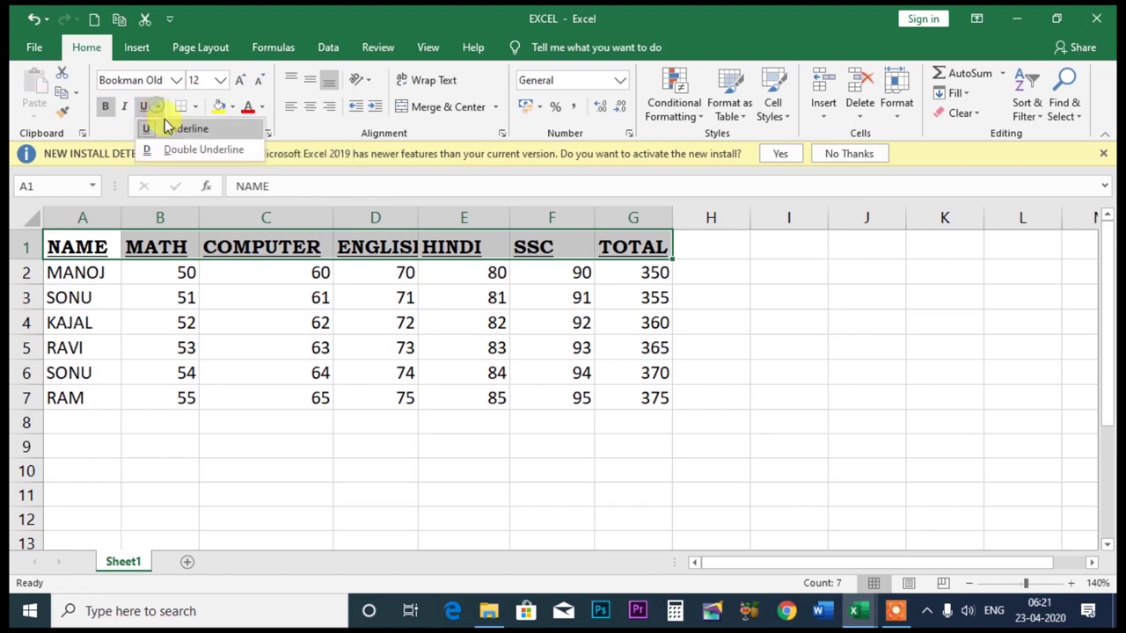
{"action": "left_click", "coordinate": [167, 132]}
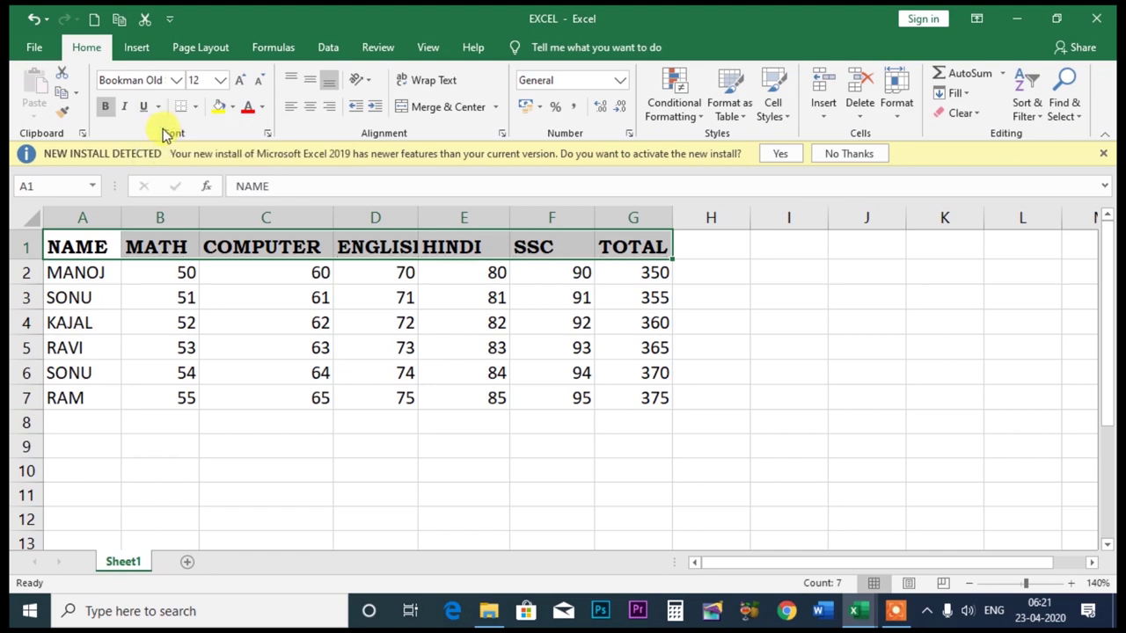
{"action": "left_click", "coordinate": [156, 108]}
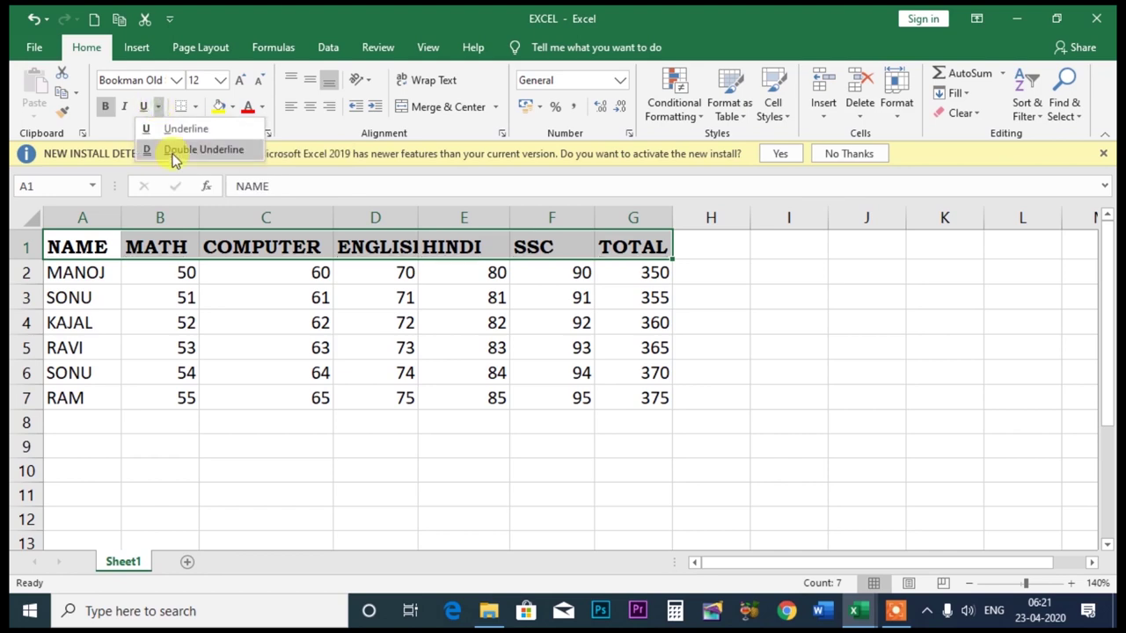
{"action": "left_click", "coordinate": [161, 130]}
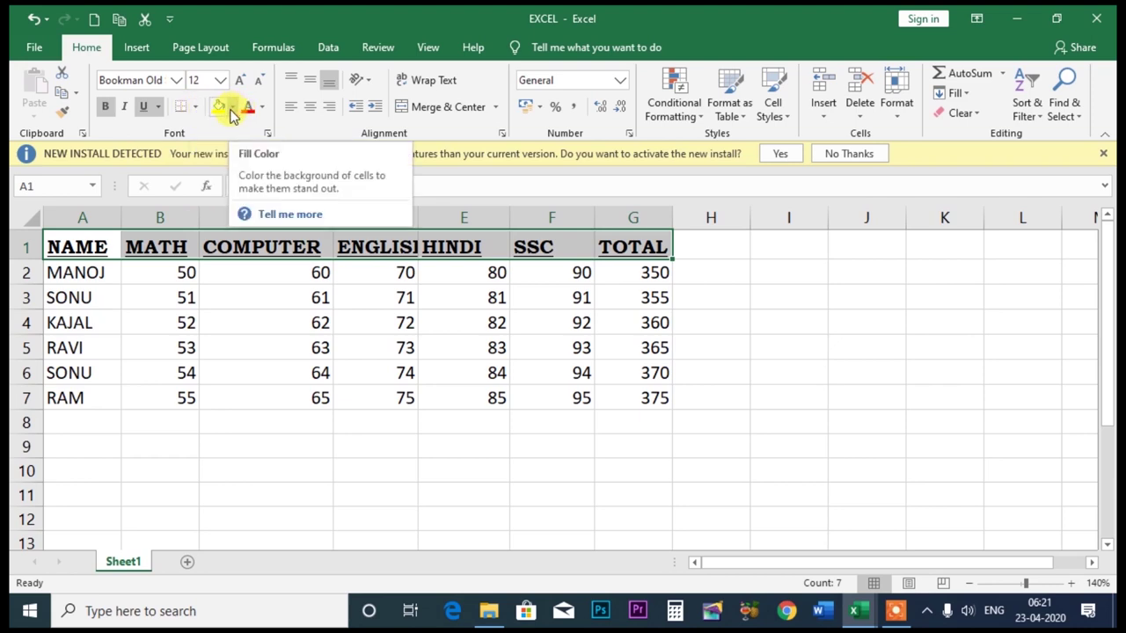
Remove the underline and bold from the headers, leaving plain text
{"action": "left_click", "coordinate": [156, 108]}
{"action": "left_click", "coordinate": [167, 128]}
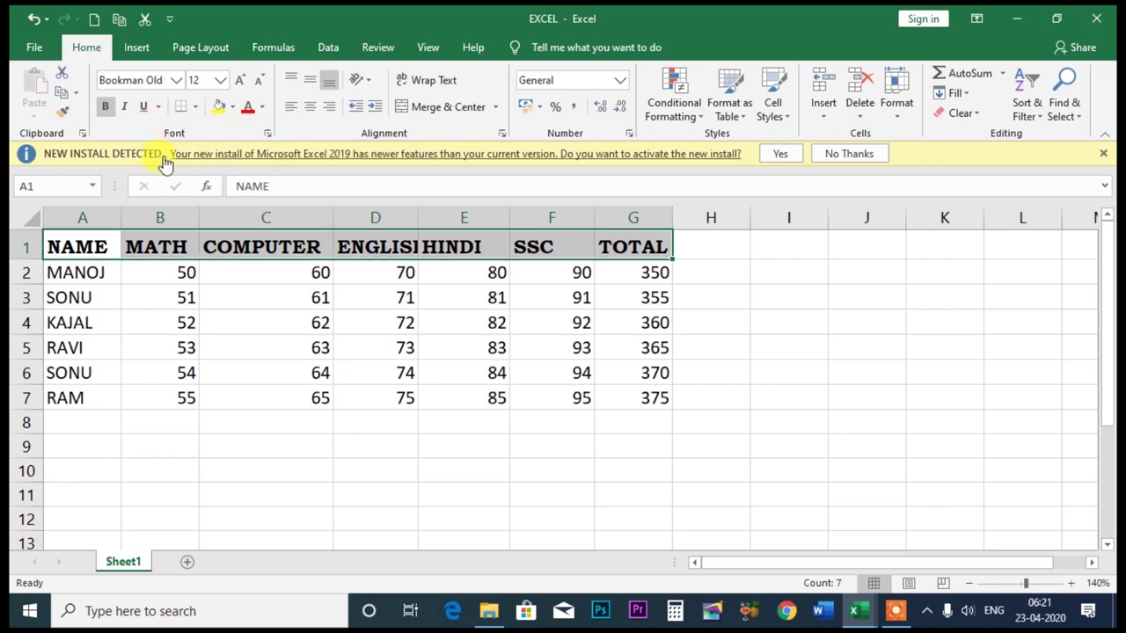
{"action": "left_click", "coordinate": [106, 108]}
{"action": "left_click", "coordinate": [427, 295]}
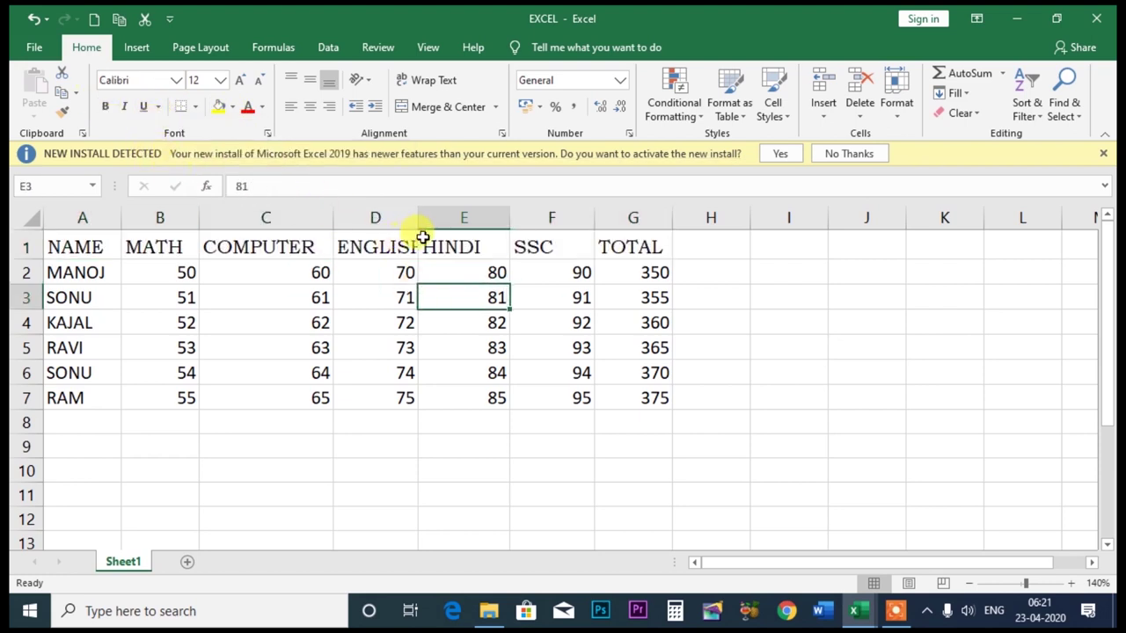
Widen column D to show ENGLISH and fill cell C4 (62) yellow
{"action": "left_click_drag", "start_coordinate": [420, 213], "coordinate": [440, 213]}
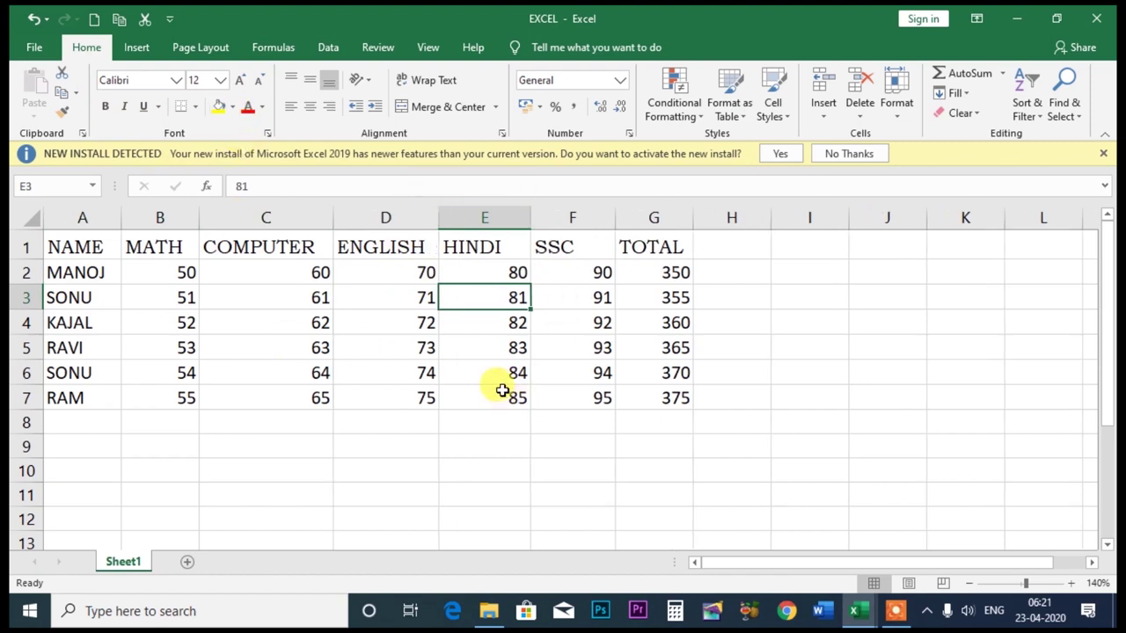
{"action": "left_click", "coordinate": [286, 322]}
{"action": "left_click", "coordinate": [220, 109]}
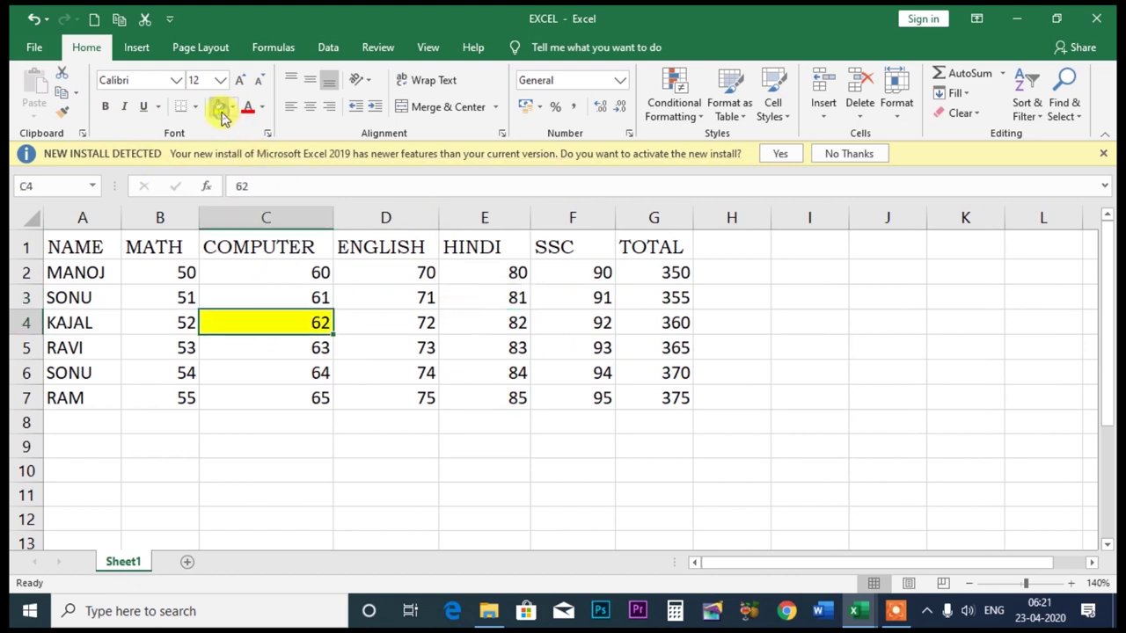
Fill cell C5 (63) red
{"action": "left_click", "coordinate": [251, 352]}
{"action": "left_click", "coordinate": [233, 106]}
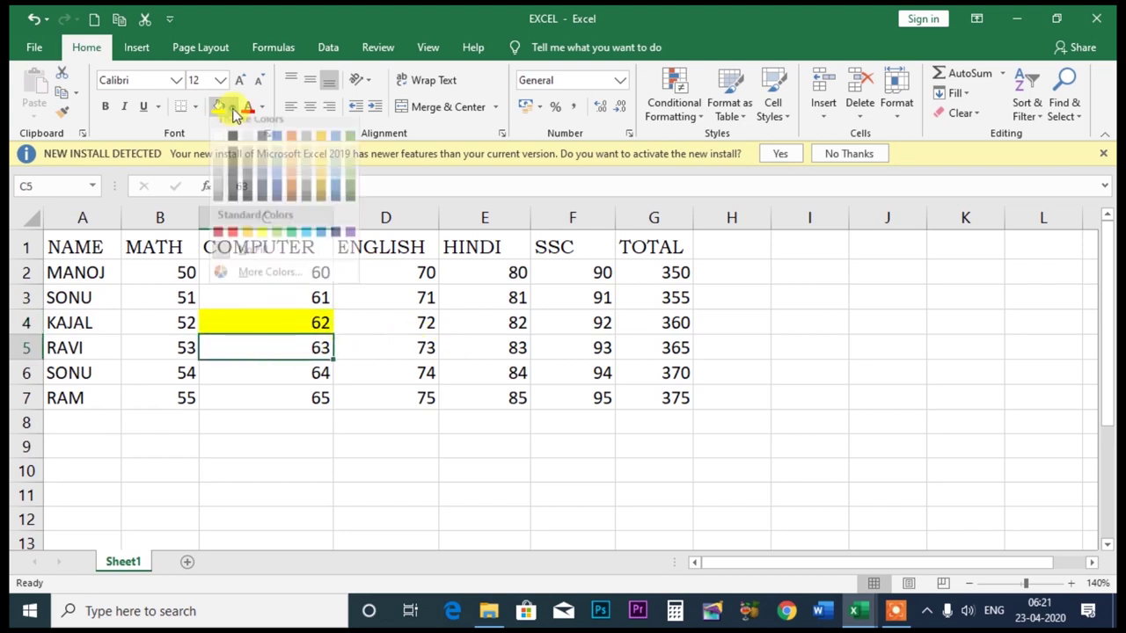
{"action": "left_click", "coordinate": [261, 242]}
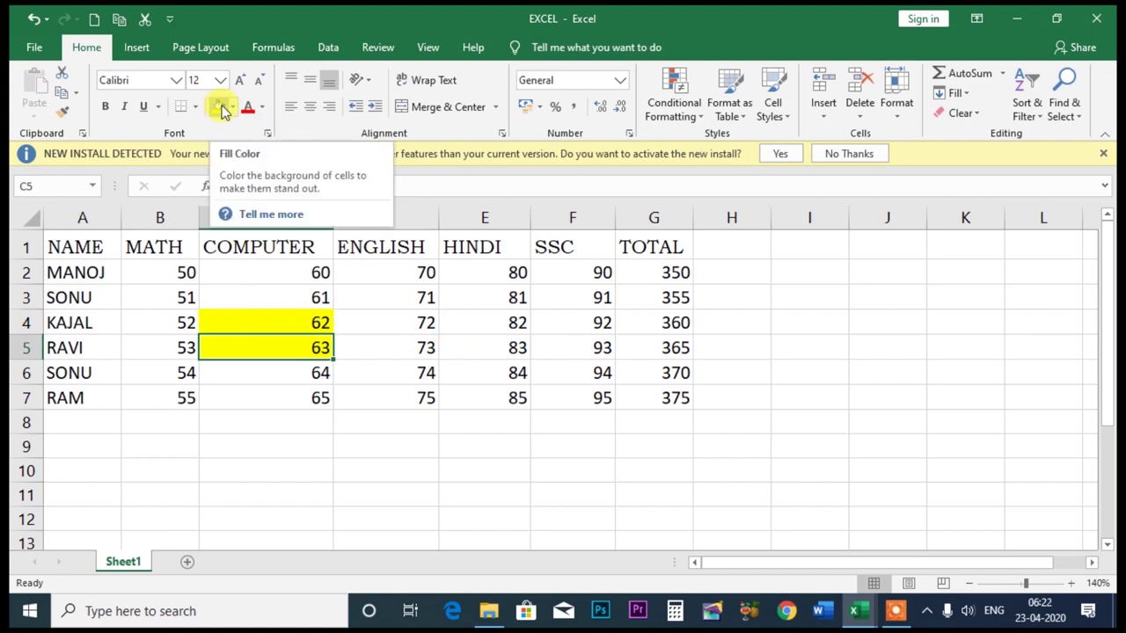
{"action": "left_click", "coordinate": [233, 110]}
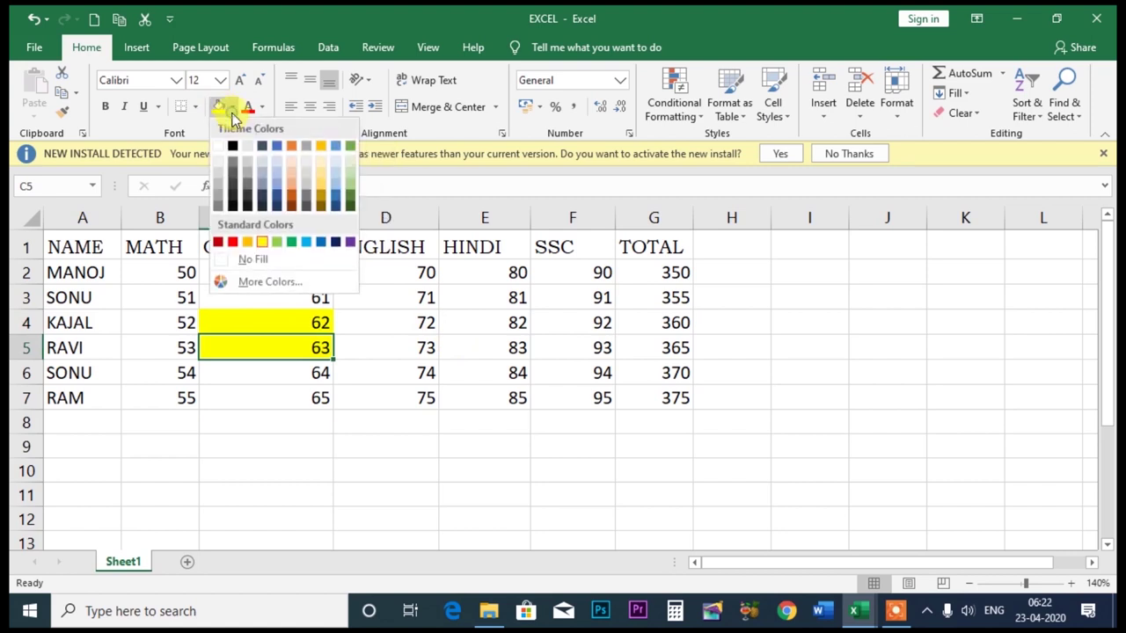
{"action": "left_click", "coordinate": [231, 243]}
Fill the header row A1:G1 light blue
{"action": "left_click_drag", "start_coordinate": [52, 244], "coordinate": [643, 246]}
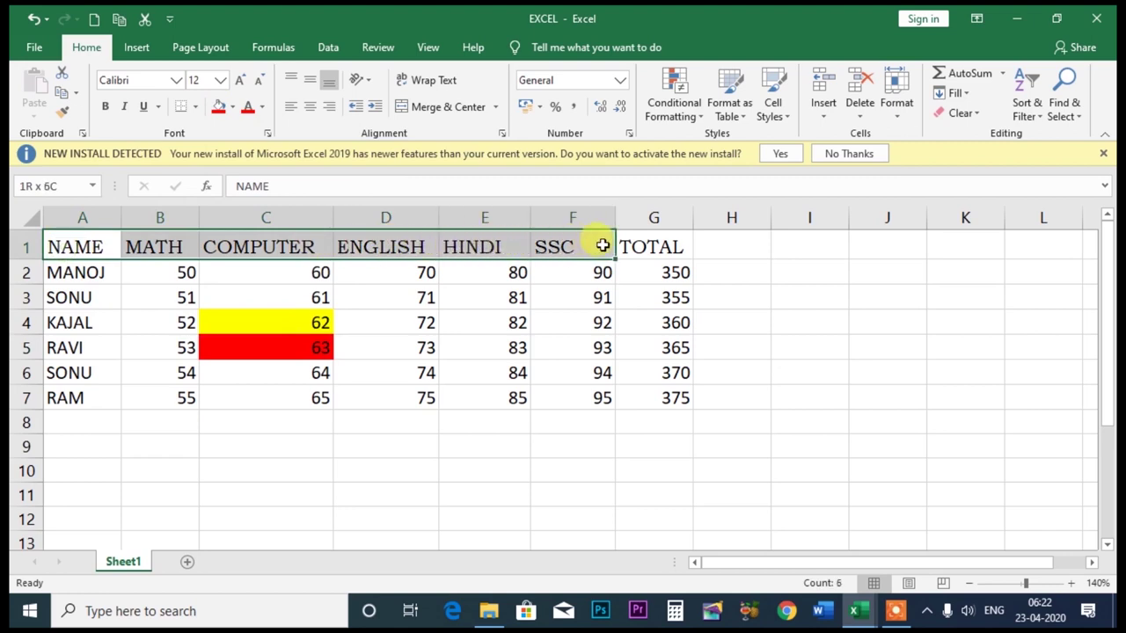
{"action": "left_click", "coordinate": [233, 109]}
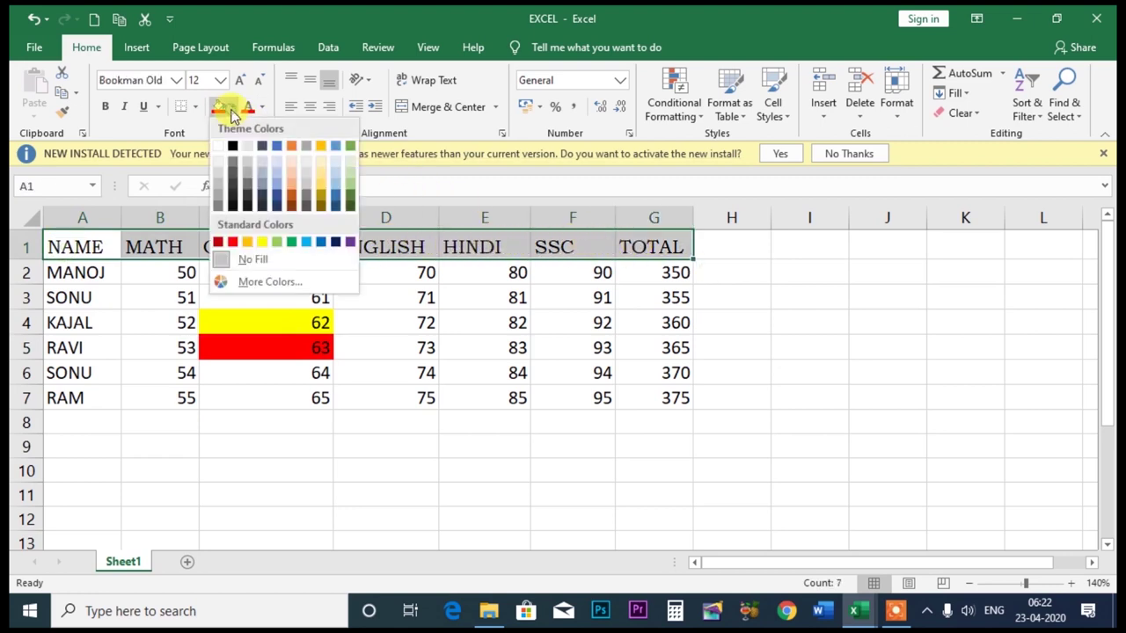
{"action": "left_click", "coordinate": [303, 242]}
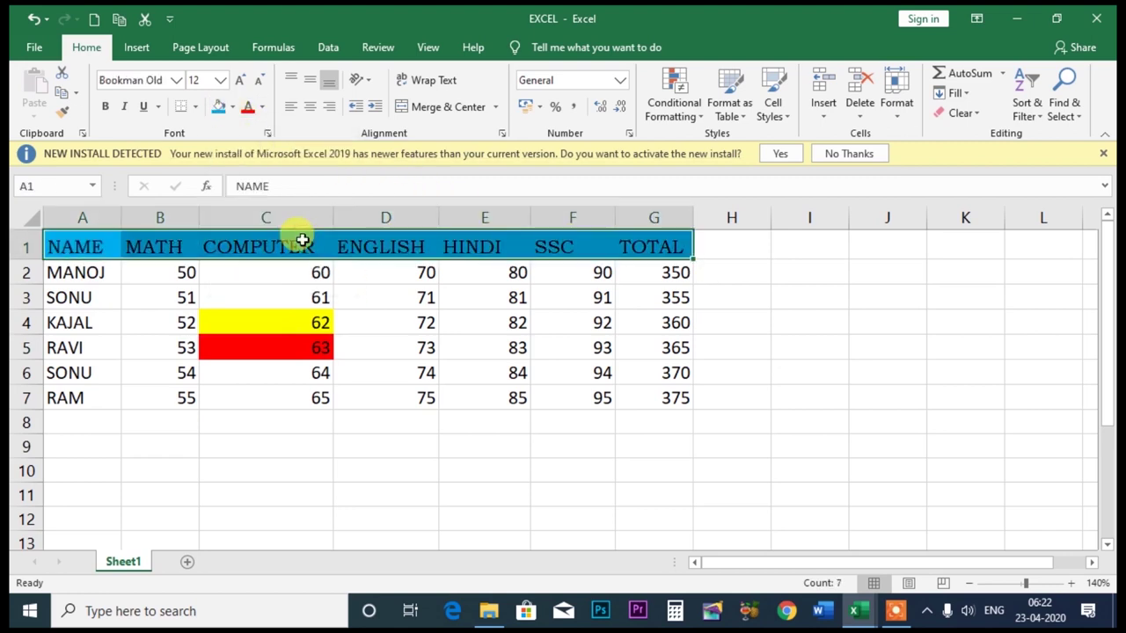
Fill the name cells A2:A7 dark blue
{"action": "left_click_drag", "start_coordinate": [79, 270], "coordinate": [80, 400]}
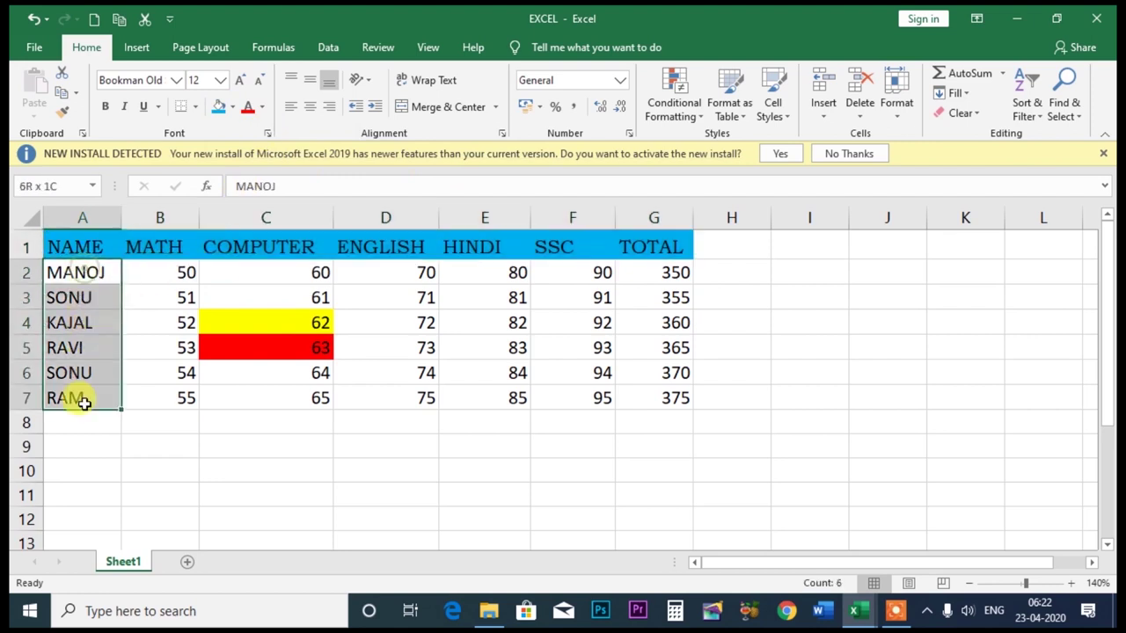
{"action": "left_click", "coordinate": [233, 107]}
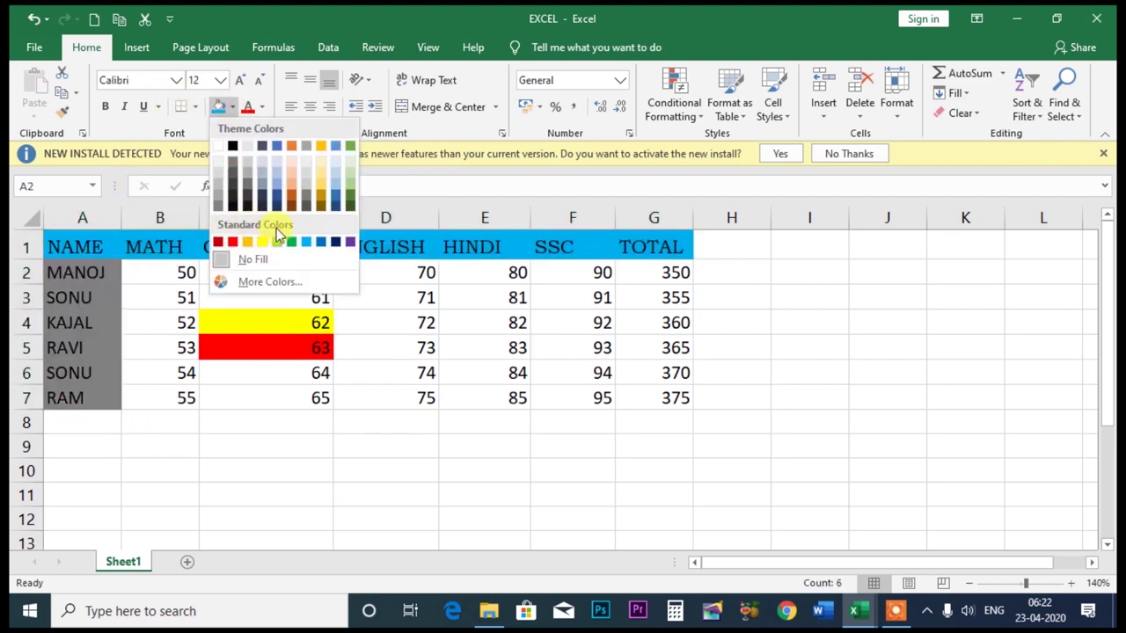
{"action": "left_click", "coordinate": [333, 243]}
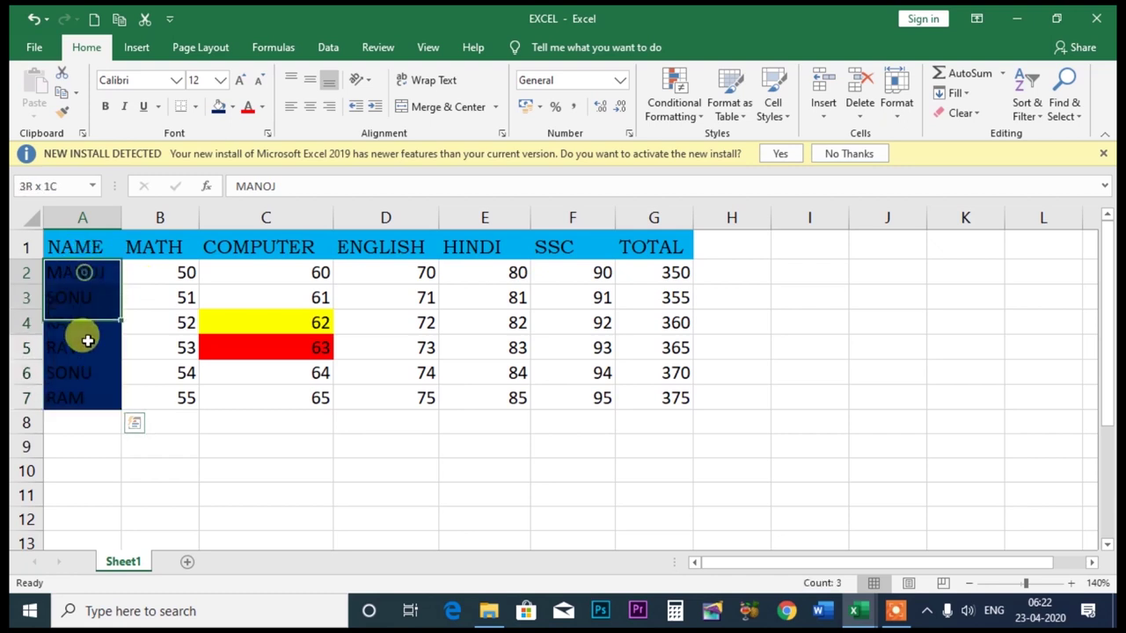
Make the student name text white
{"action": "left_click", "coordinate": [250, 110]}
{"action": "left_click", "coordinate": [262, 107]}
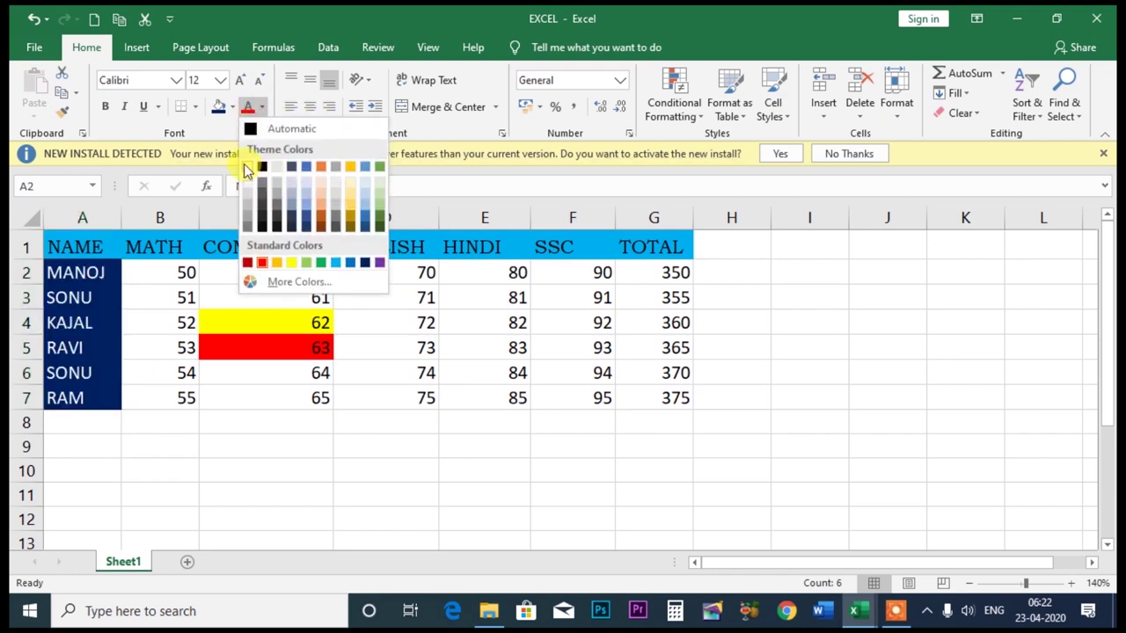
{"action": "left_click", "coordinate": [247, 168]}
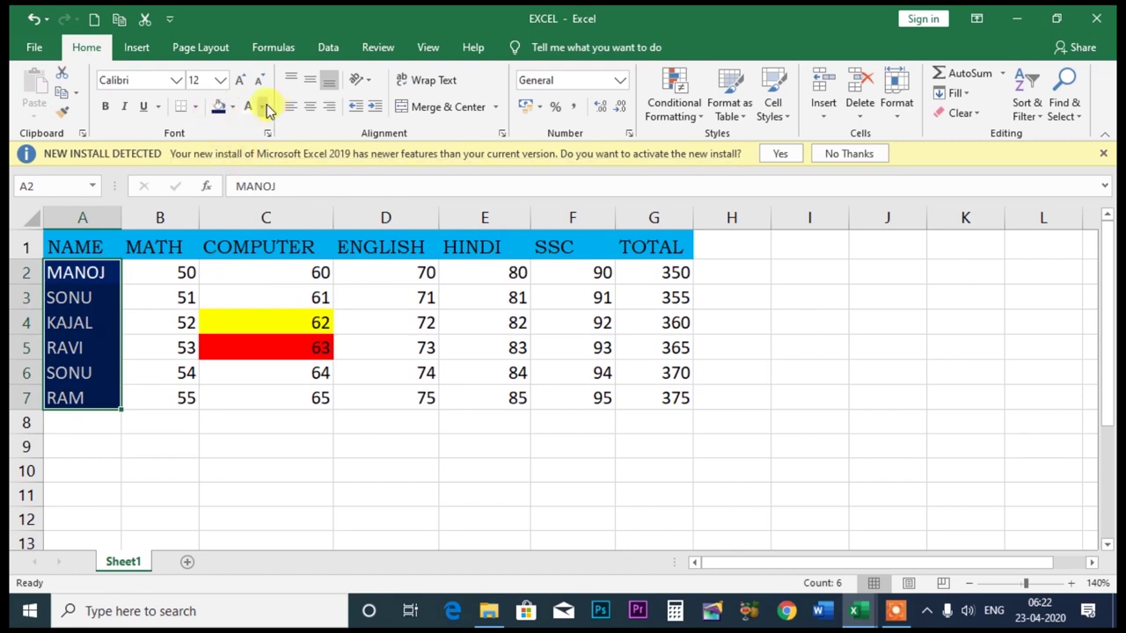
Colour the ENGLISH marks D2:D7 red and the HINDI marks E2:E7 green
{"action": "left_click_drag", "start_coordinate": [435, 273], "coordinate": [435, 396]}
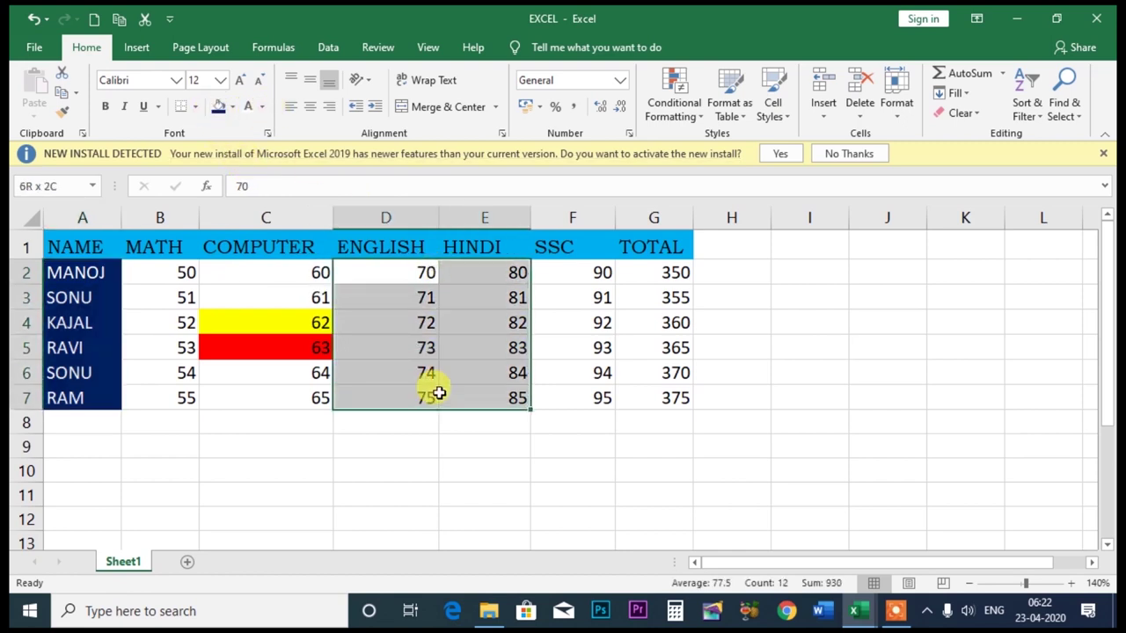
{"action": "left_click", "coordinate": [396, 376]}
{"action": "left_click_drag", "start_coordinate": [410, 272], "coordinate": [421, 385]}
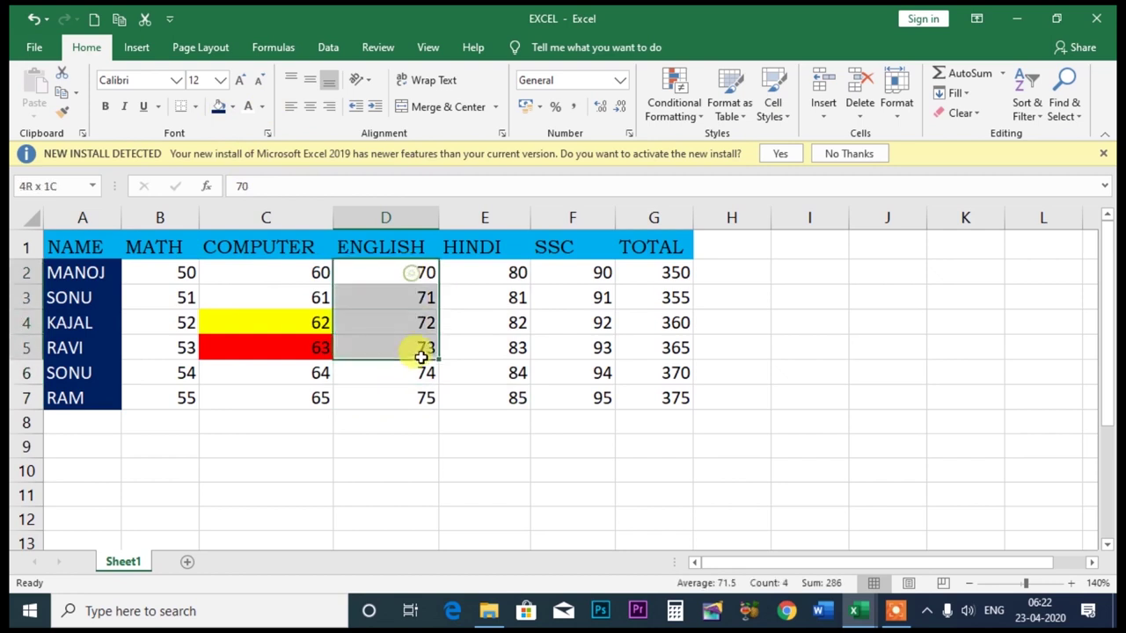
{"action": "left_click", "coordinate": [261, 107]}
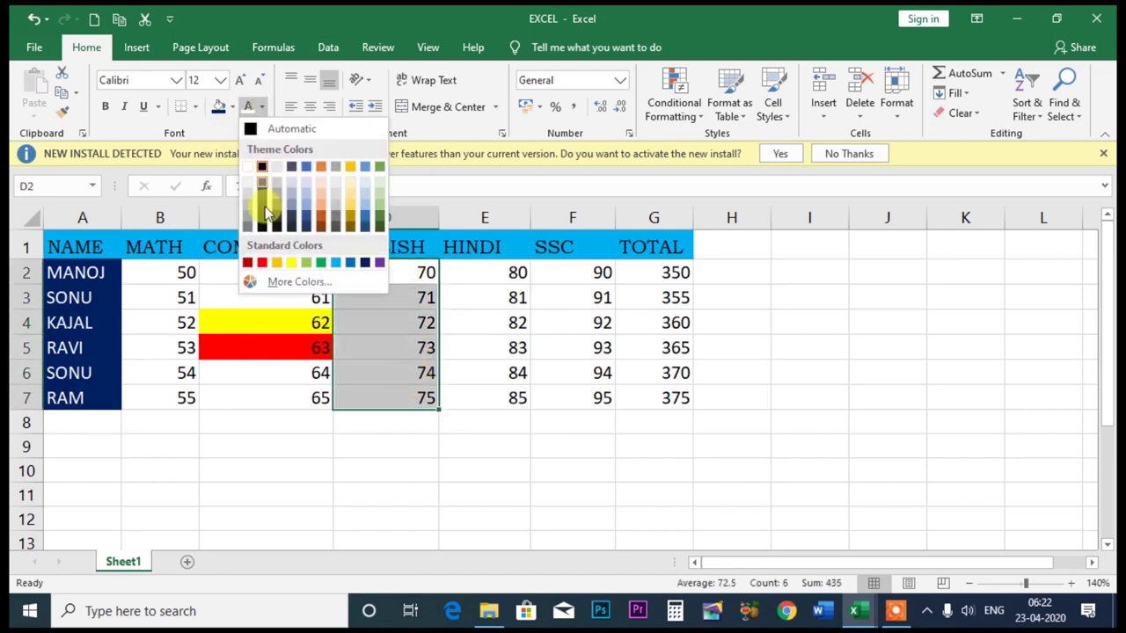
{"action": "left_click", "coordinate": [263, 263]}
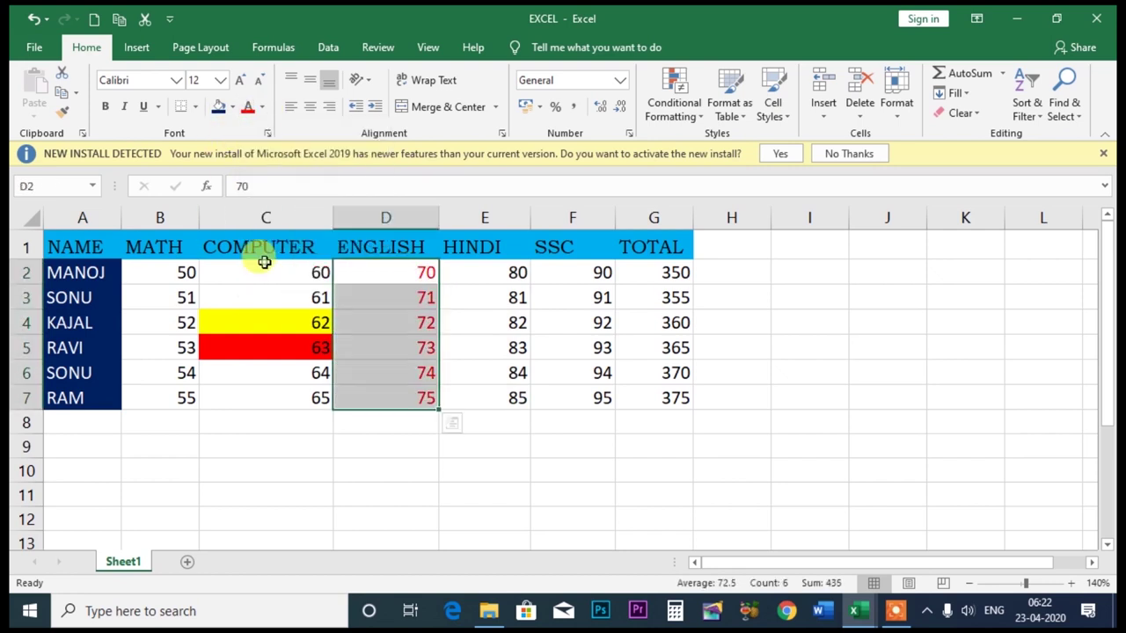
{"action": "left_click", "coordinate": [261, 107]}
{"action": "left_click", "coordinate": [509, 269]}
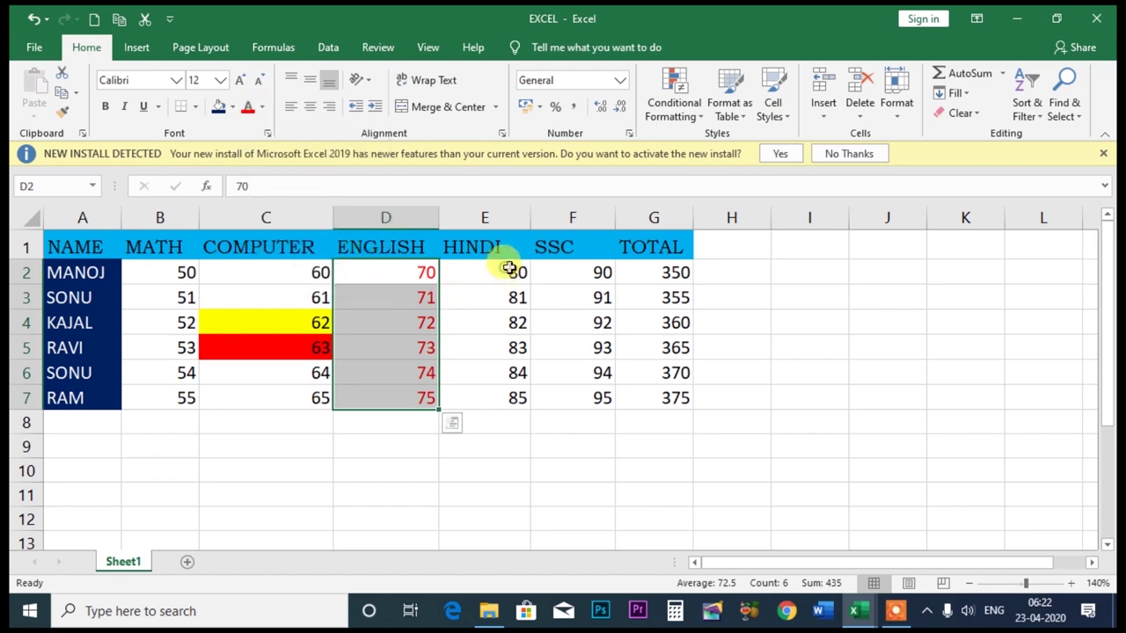
{"action": "left_click_drag", "start_coordinate": [508, 268], "coordinate": [525, 397]}
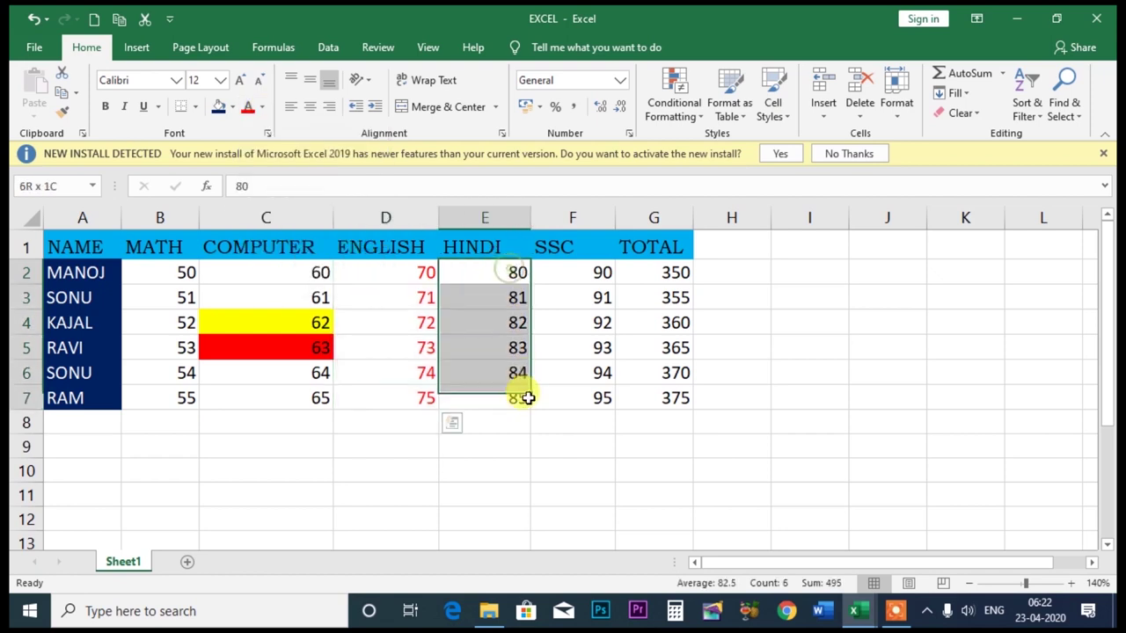
{"action": "left_click", "coordinate": [262, 108]}
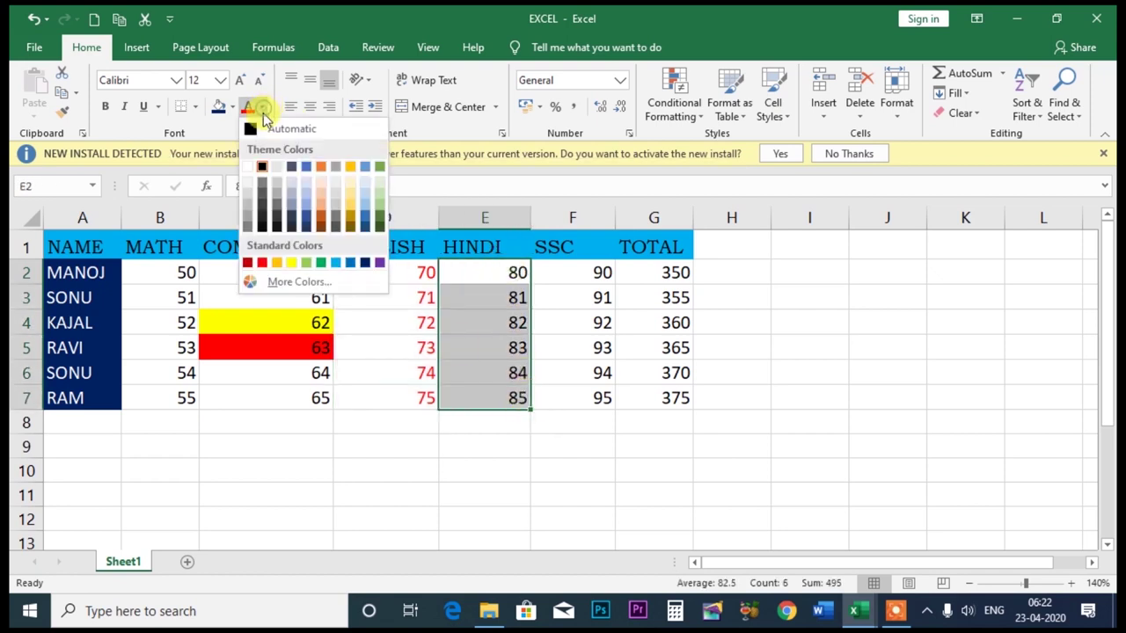
{"action": "left_click", "coordinate": [331, 265]}
Colour the TOTAL figures G2:G7 dark blue
{"action": "left_click_drag", "start_coordinate": [659, 273], "coordinate": [682, 396]}
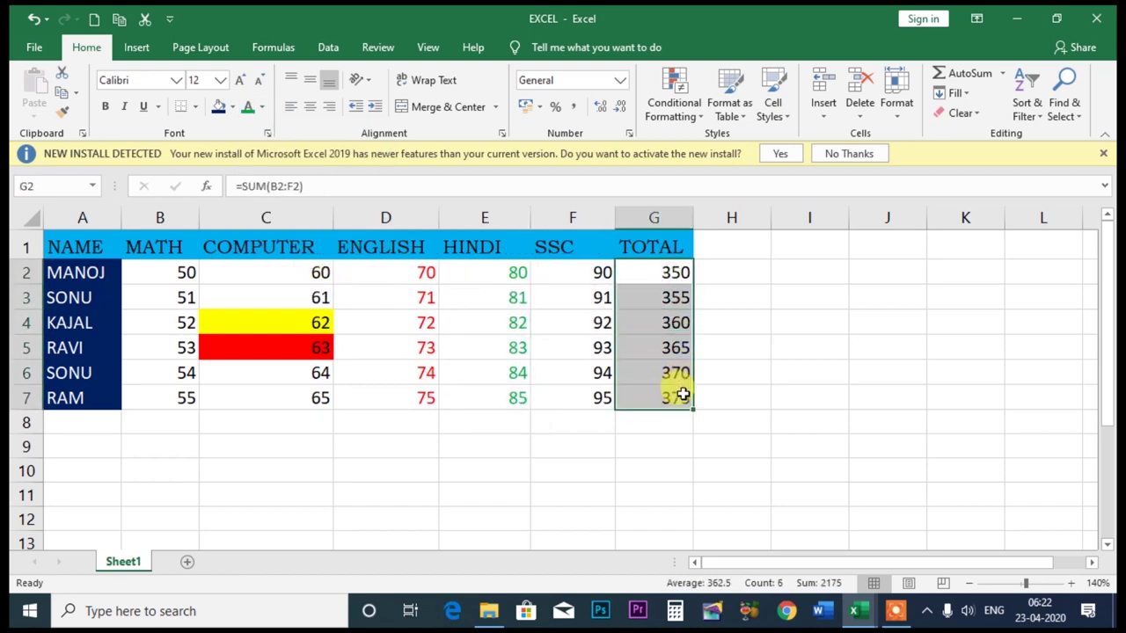
{"action": "left_click", "coordinate": [261, 107]}
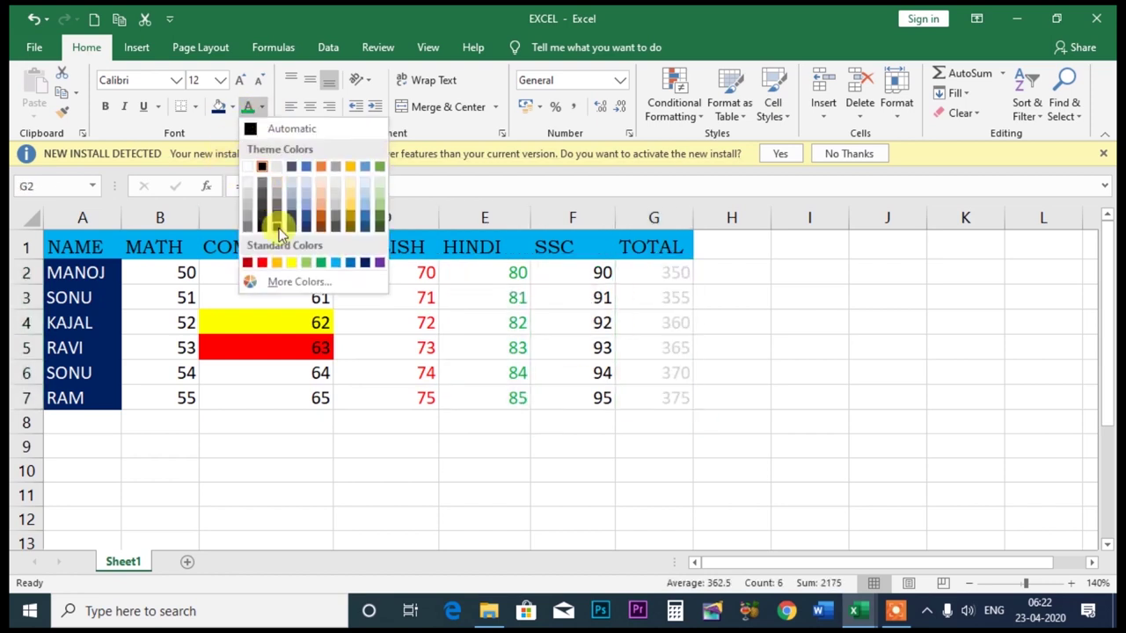
{"action": "left_click", "coordinate": [366, 266]}
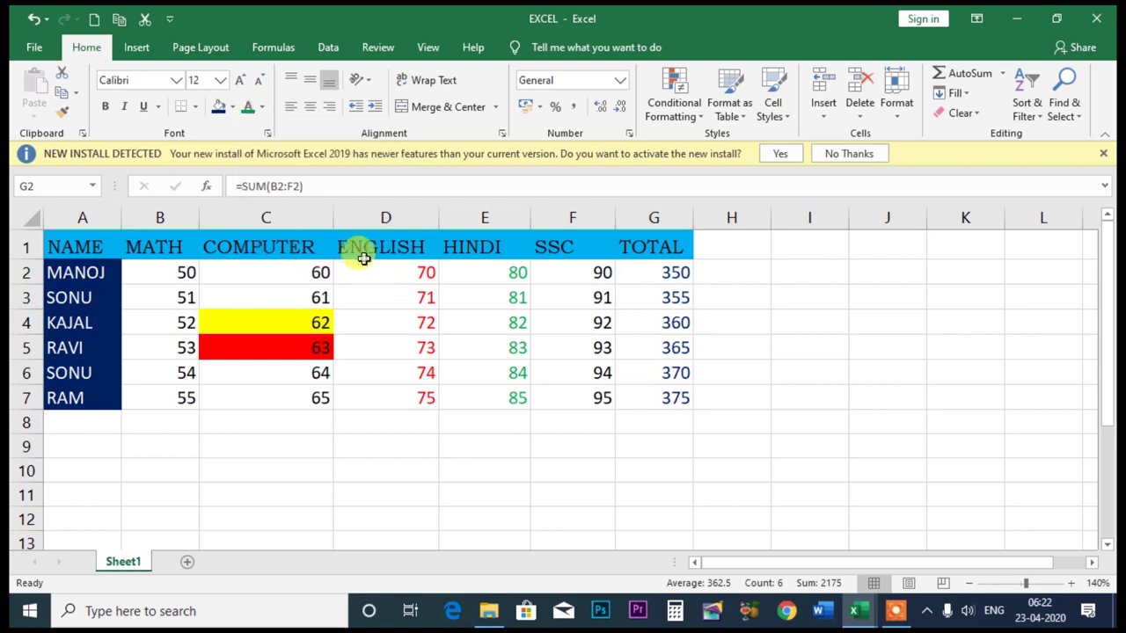
{"action": "left_click", "coordinate": [261, 107]}
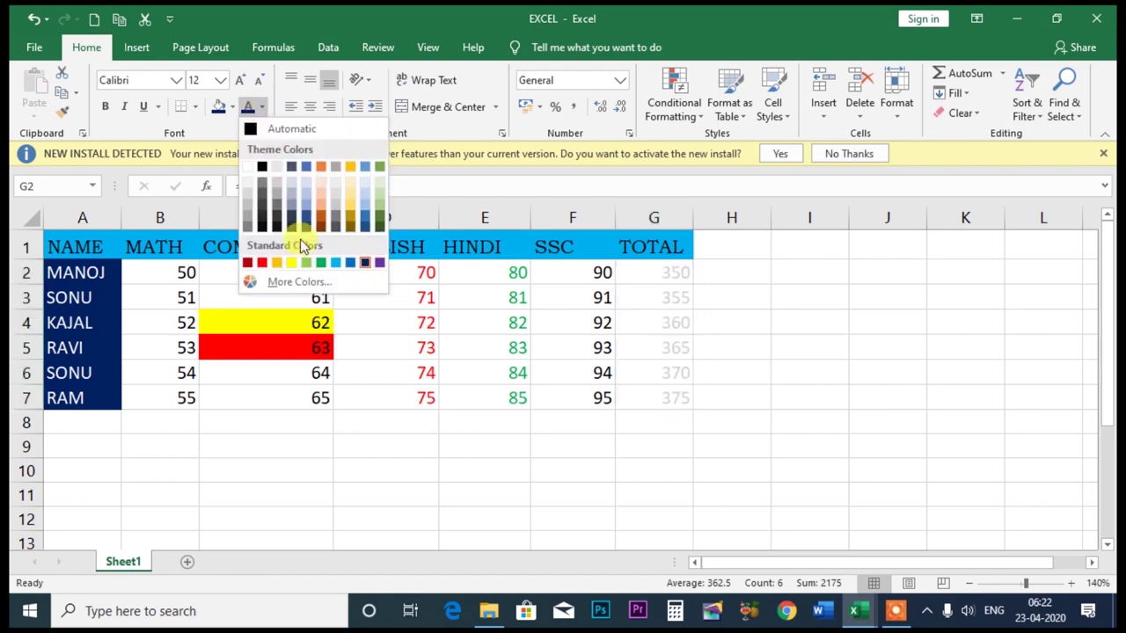
Give the TOTAL figures a custom purple text colour of RGB 62, 36, 156
{"action": "left_click", "coordinate": [295, 281]}
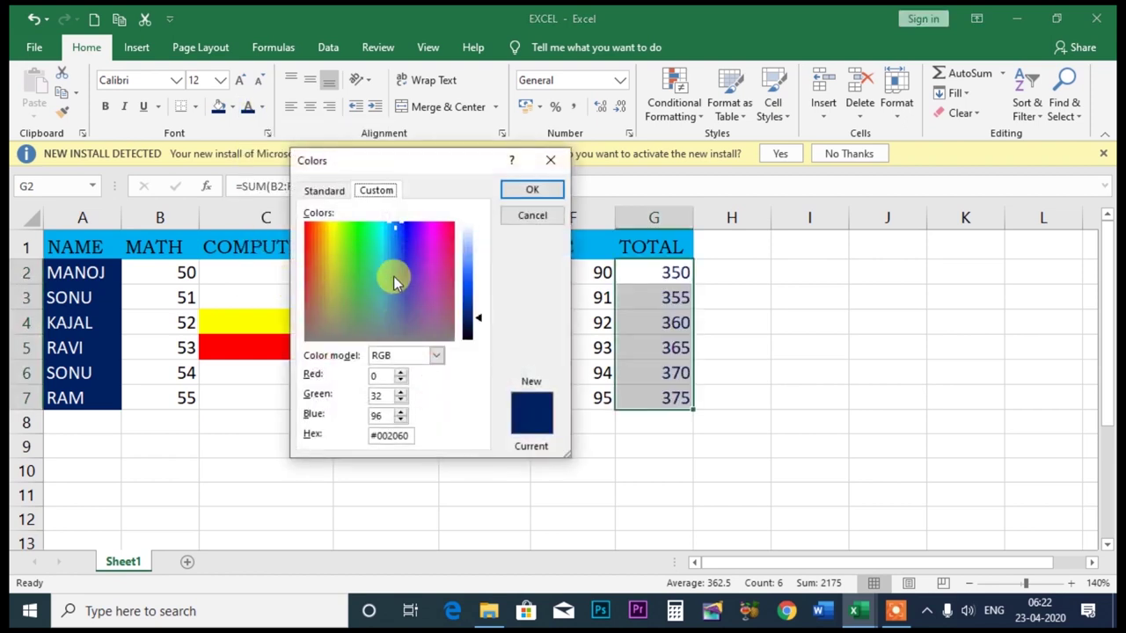
{"action": "left_click", "coordinate": [317, 195]}
{"action": "left_click", "coordinate": [357, 251]}
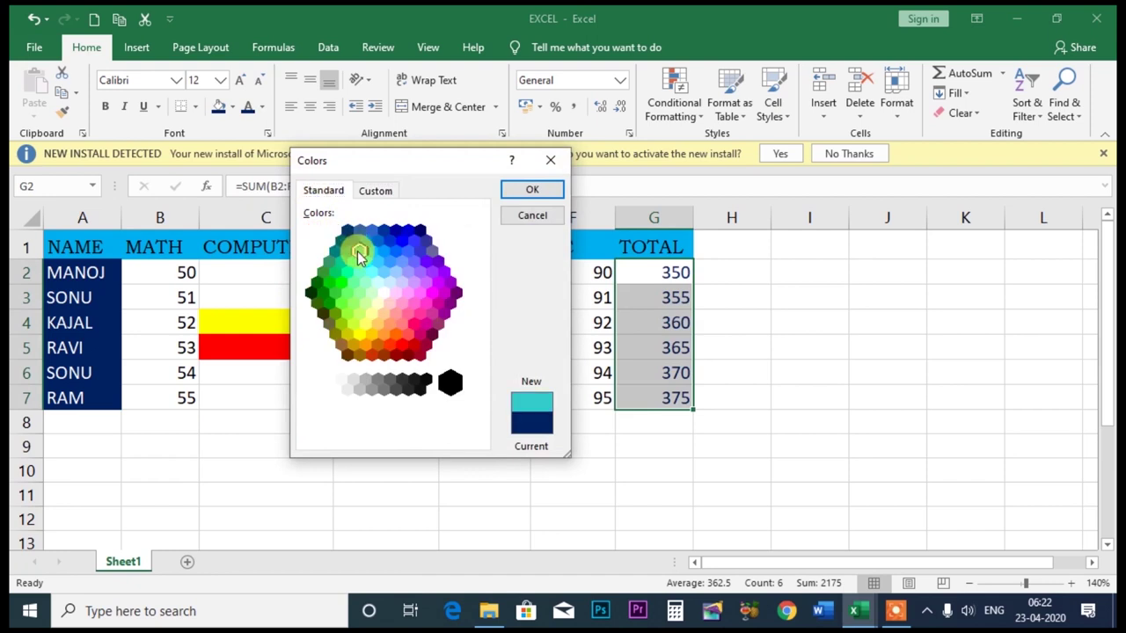
{"action": "left_click", "coordinate": [373, 191]}
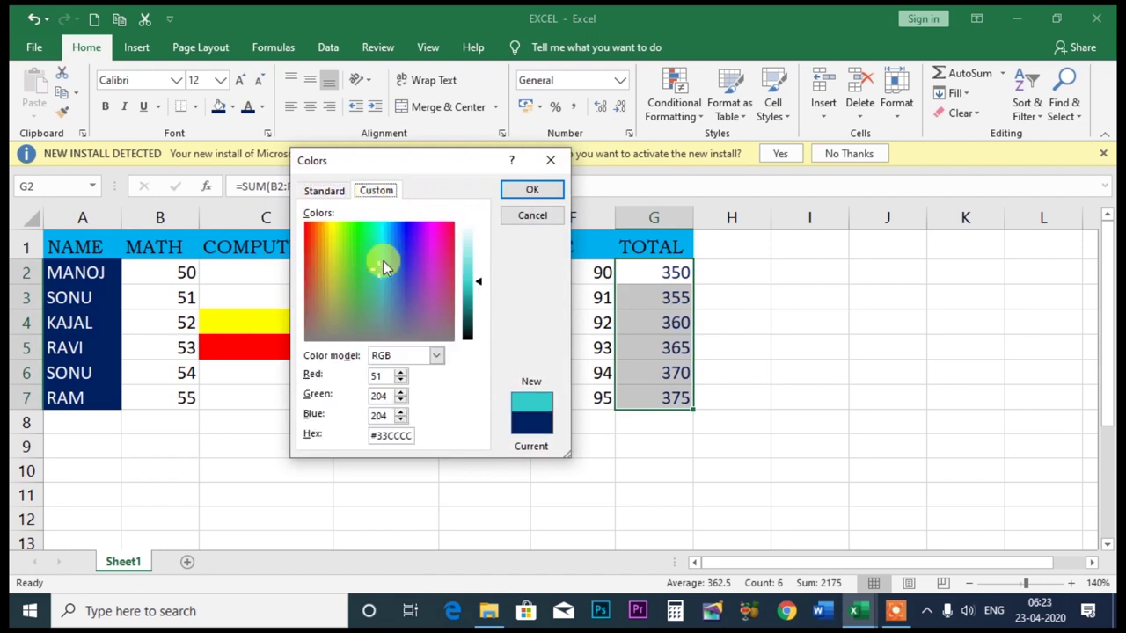
{"action": "left_click", "coordinate": [410, 267]}
{"action": "mouse_move", "coordinate": [483, 286]}
{"action": "left_mouse_down"}
{"action": "mouse_move", "coordinate": [480, 275]}
{"action": "mouse_move", "coordinate": [481, 332]}
{"action": "mouse_move", "coordinate": [480, 318]}
{"action": "left_mouse_up"}
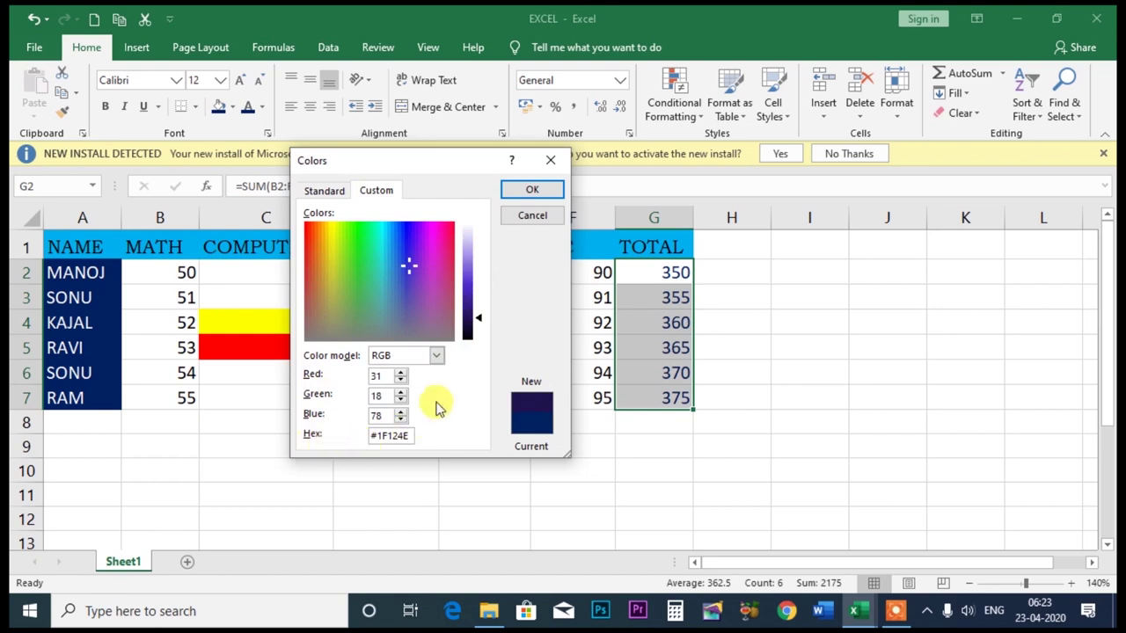
{"action": "left_click_drag", "start_coordinate": [480, 317], "coordinate": [481, 302]}
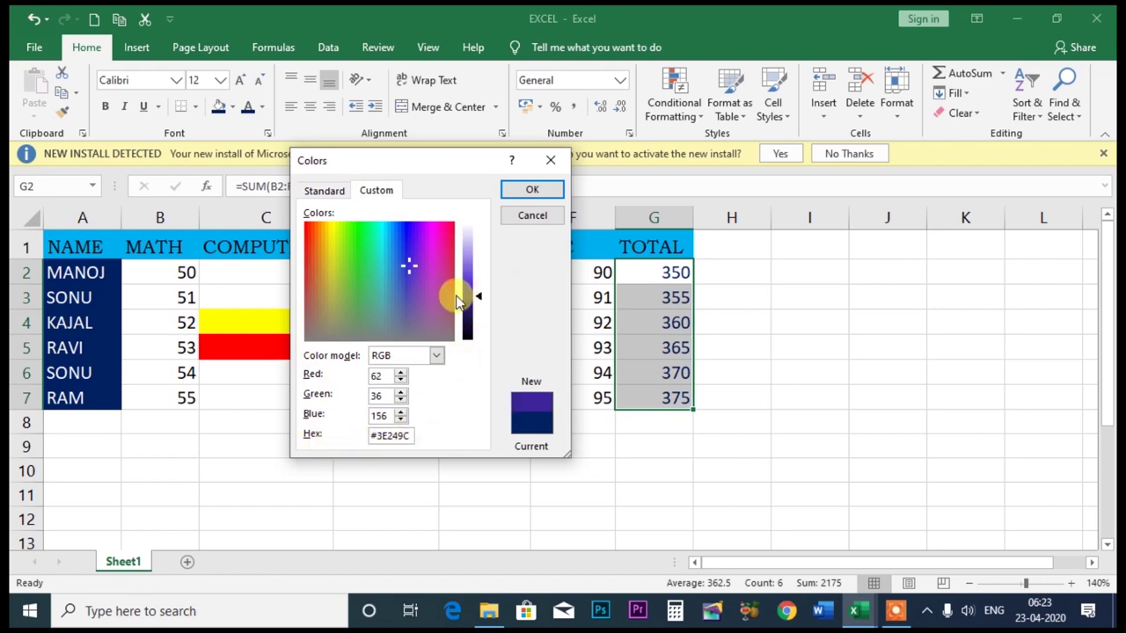
{"action": "left_click", "coordinate": [533, 190]}
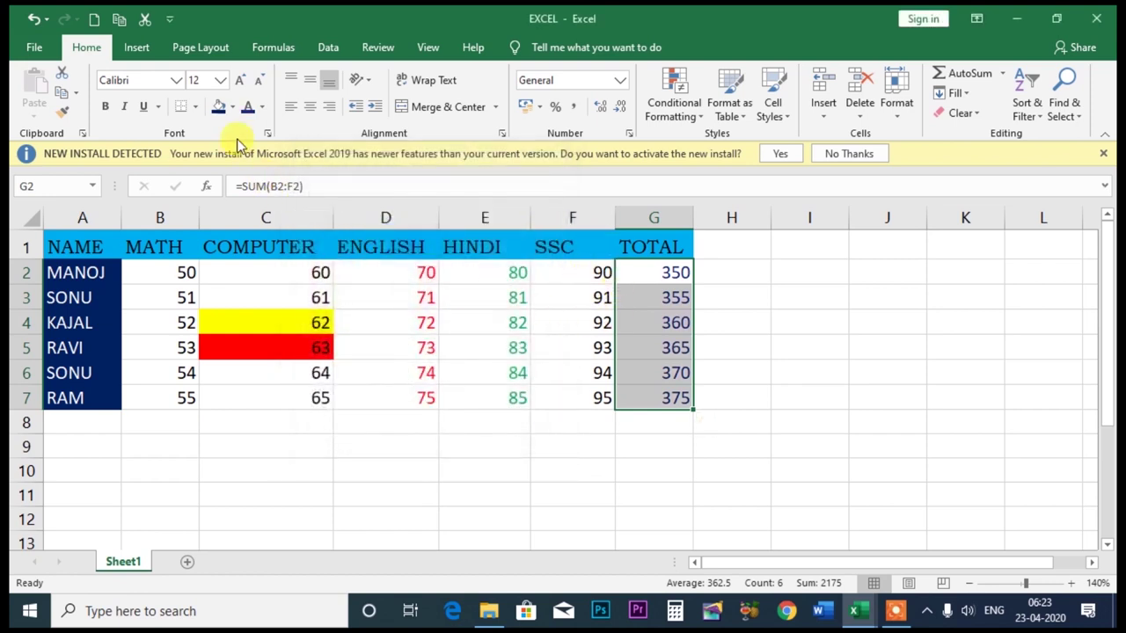
{"action": "left_click", "coordinate": [230, 109]}
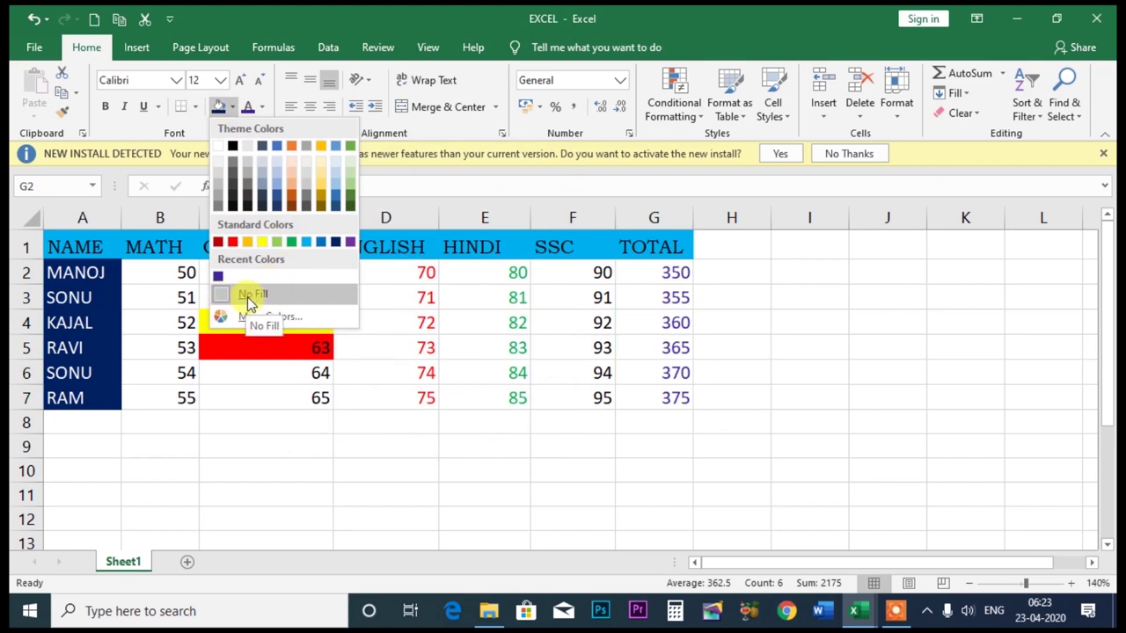
Set No Fill on the TOTAL cells and on COMPUTER marks C4:C5
{"action": "left_click", "coordinate": [247, 297]}
{"action": "left_click_drag", "start_coordinate": [247, 315], "coordinate": [252, 349]}
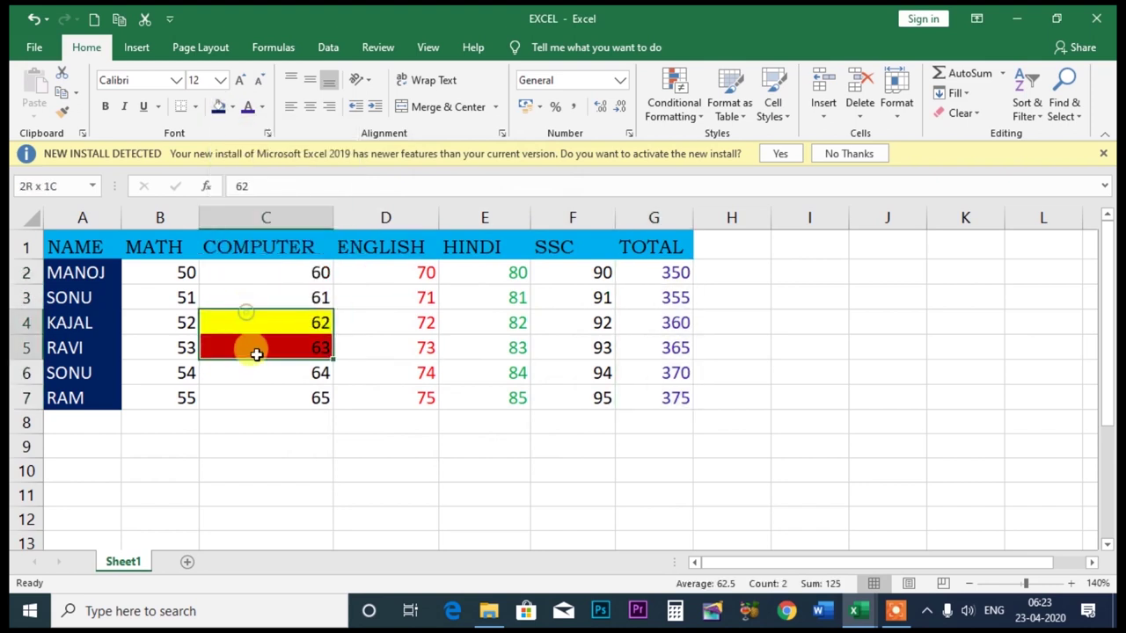
{"action": "left_click", "coordinate": [234, 107]}
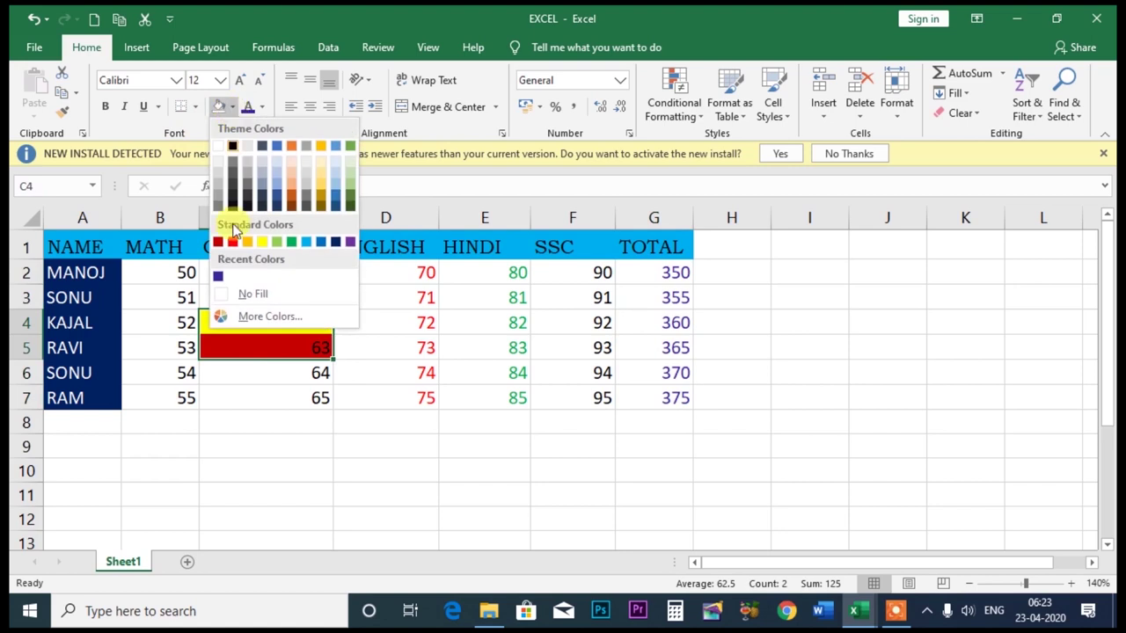
{"action": "left_click", "coordinate": [227, 297]}
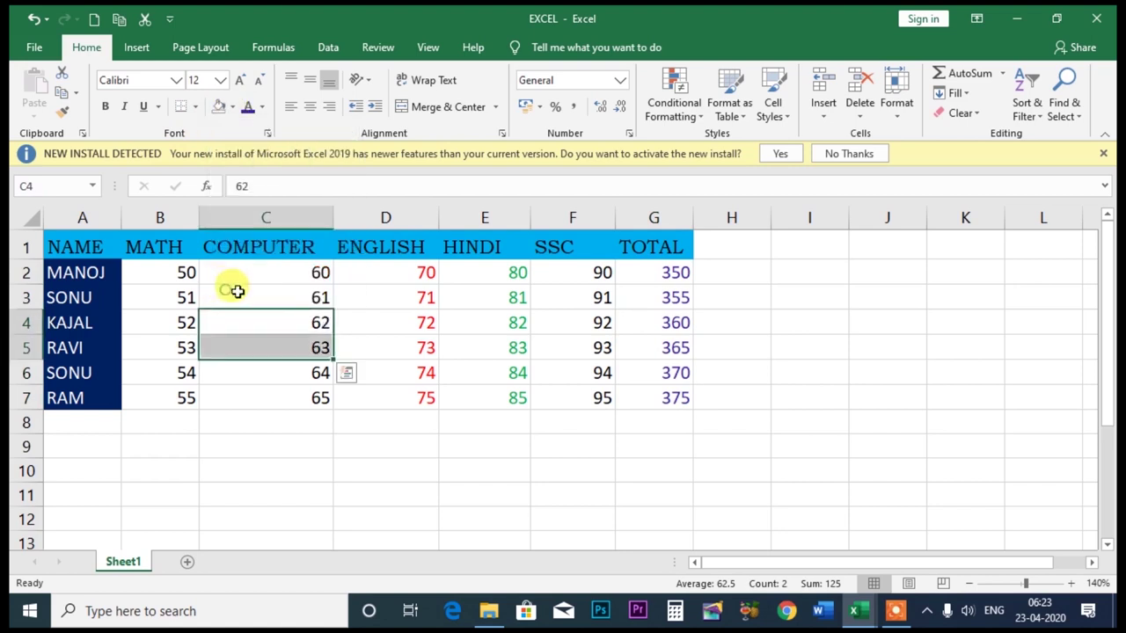
Preview a mint green fill in More Colors, then cancel it and the Borders menu
{"action": "left_click", "coordinate": [233, 107]}
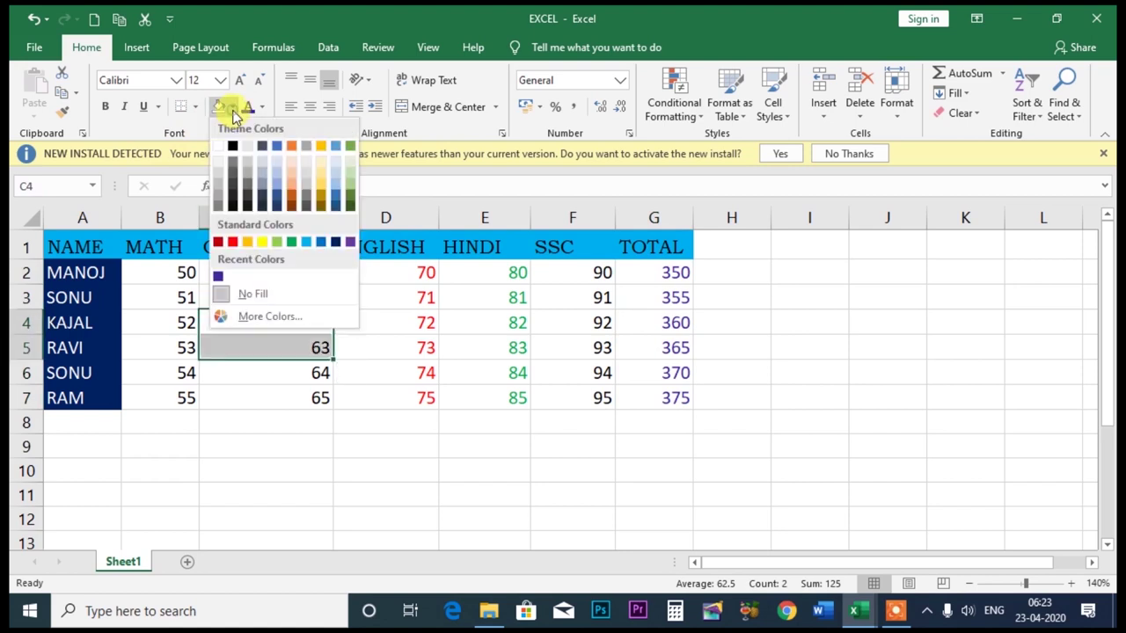
{"action": "left_click", "coordinate": [260, 319]}
{"action": "left_click", "coordinate": [359, 274]}
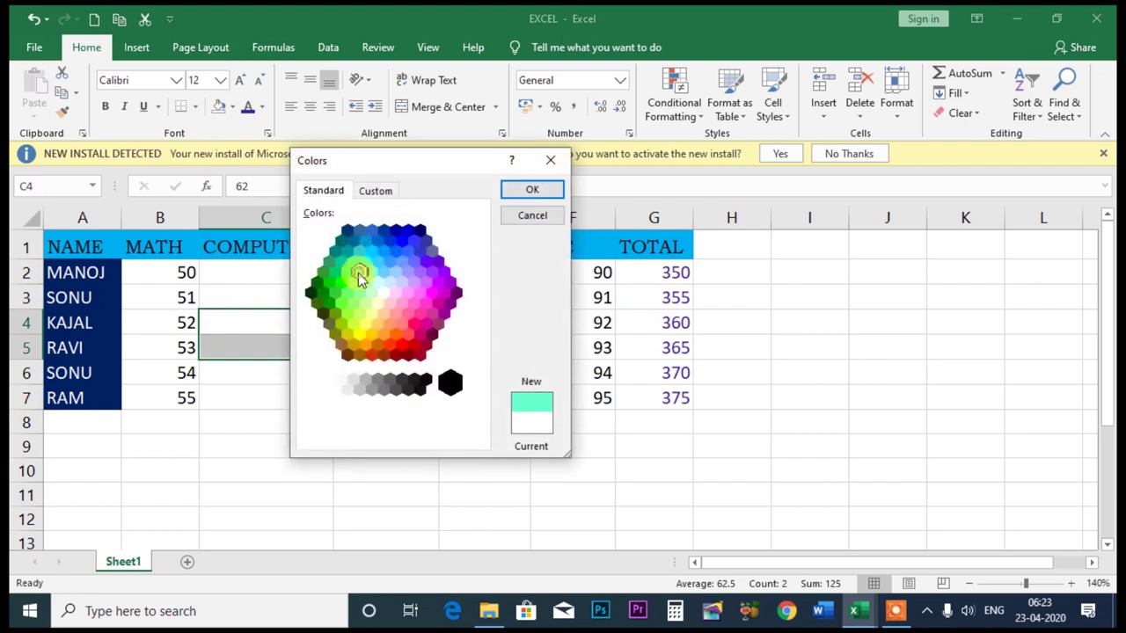
{"action": "left_click", "coordinate": [375, 191]}
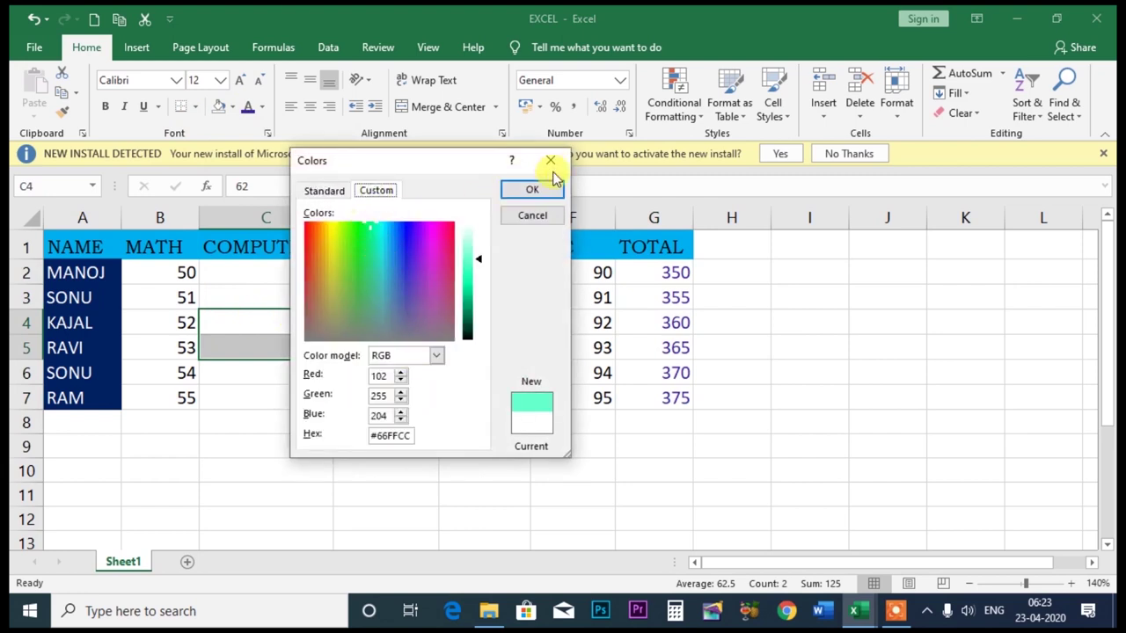
{"action": "left_click", "coordinate": [532, 190]}
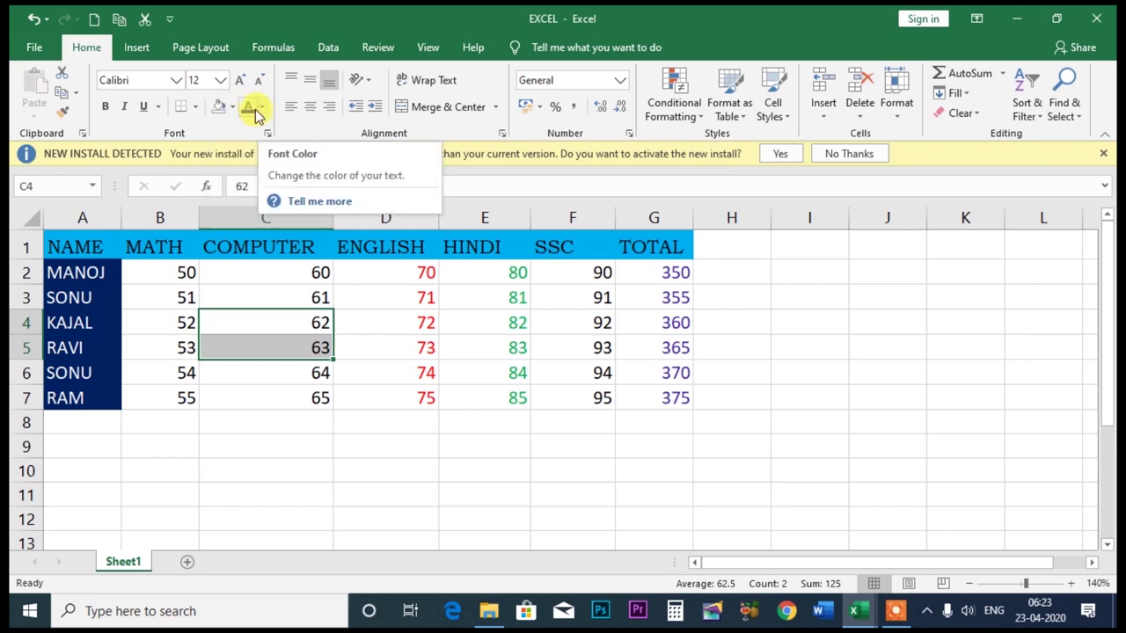
{"action": "left_click", "coordinate": [197, 108]}
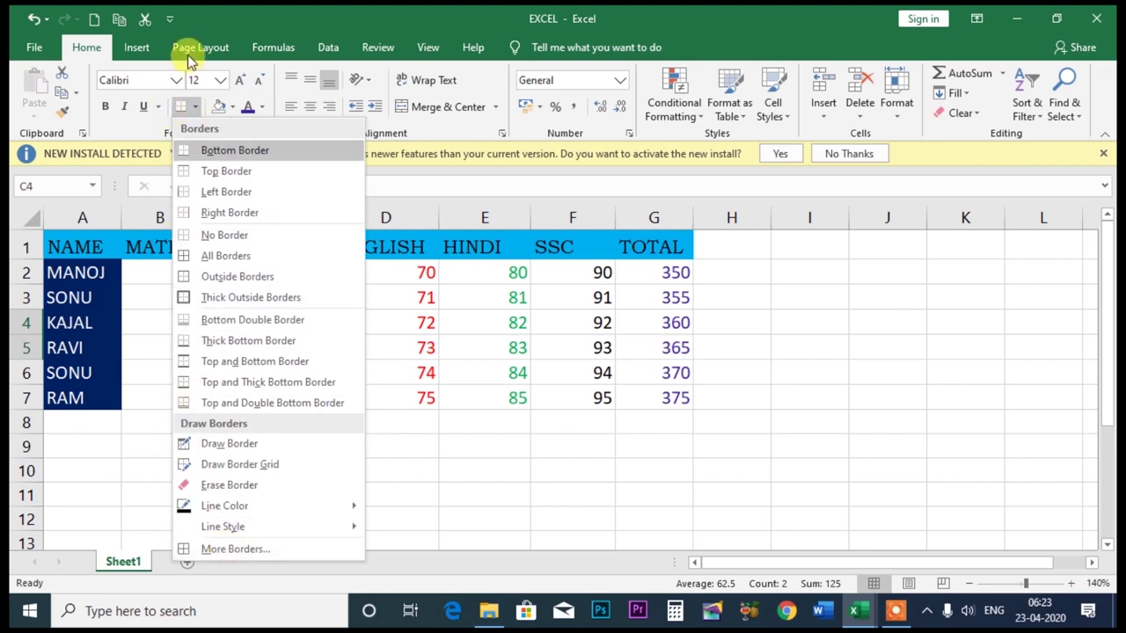
{"action": "left_click", "coordinate": [501, 511]}
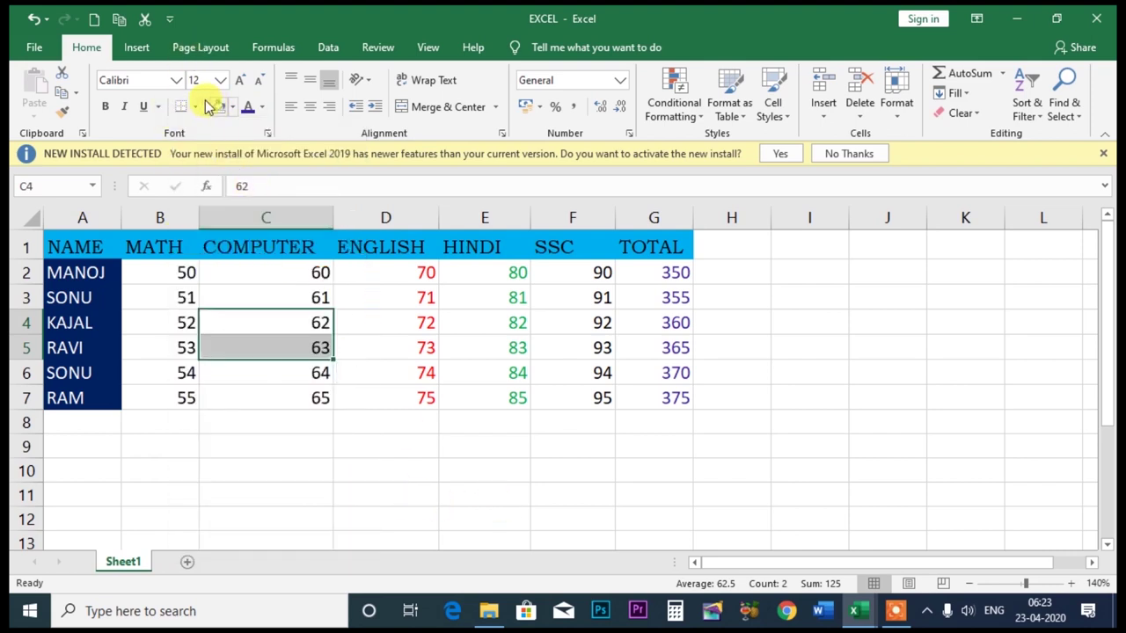